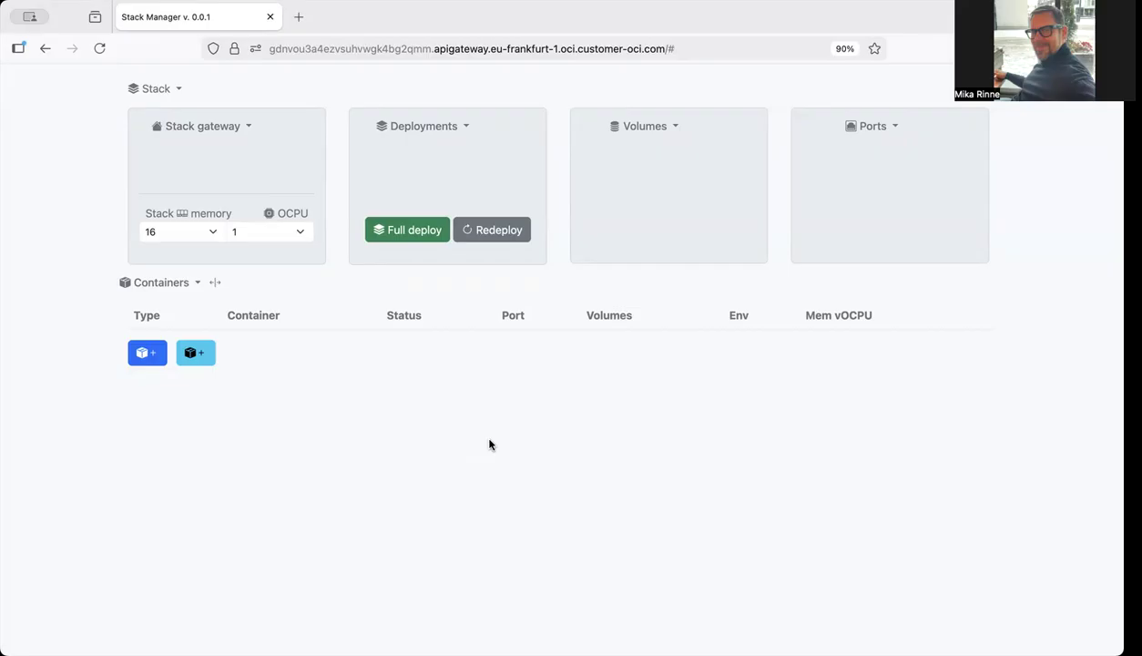
Open the stack configuration and name the stack api-testing
{"action": "left_click", "coordinate": [158, 89]}
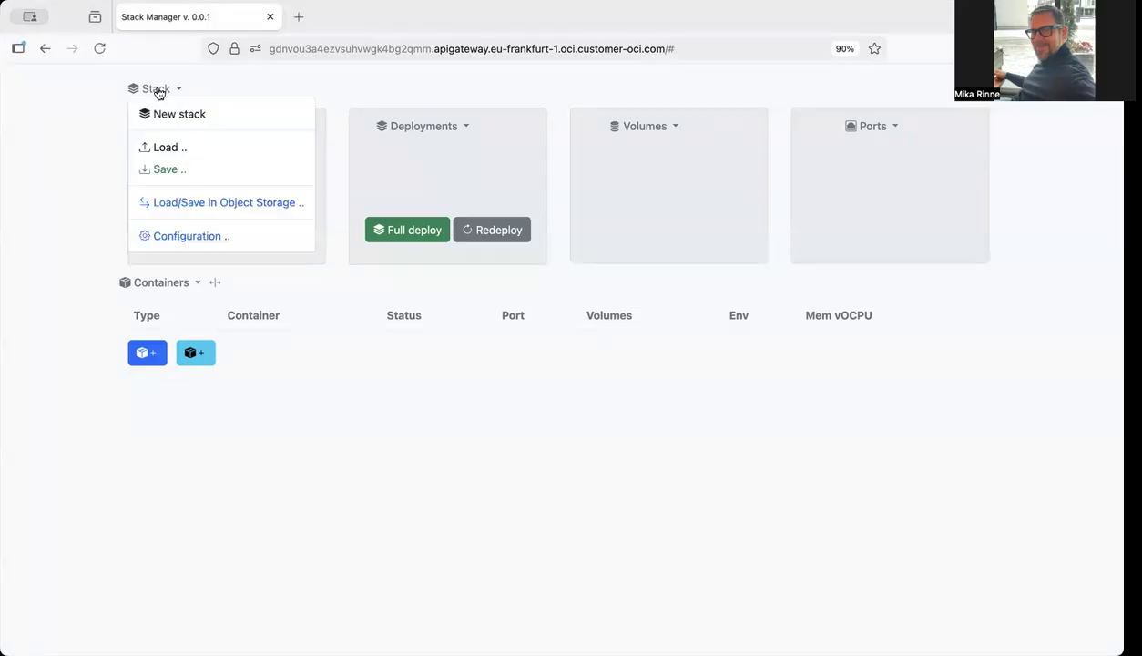
{"action": "left_click", "coordinate": [166, 237]}
{"action": "left_click", "coordinate": [483, 171]}
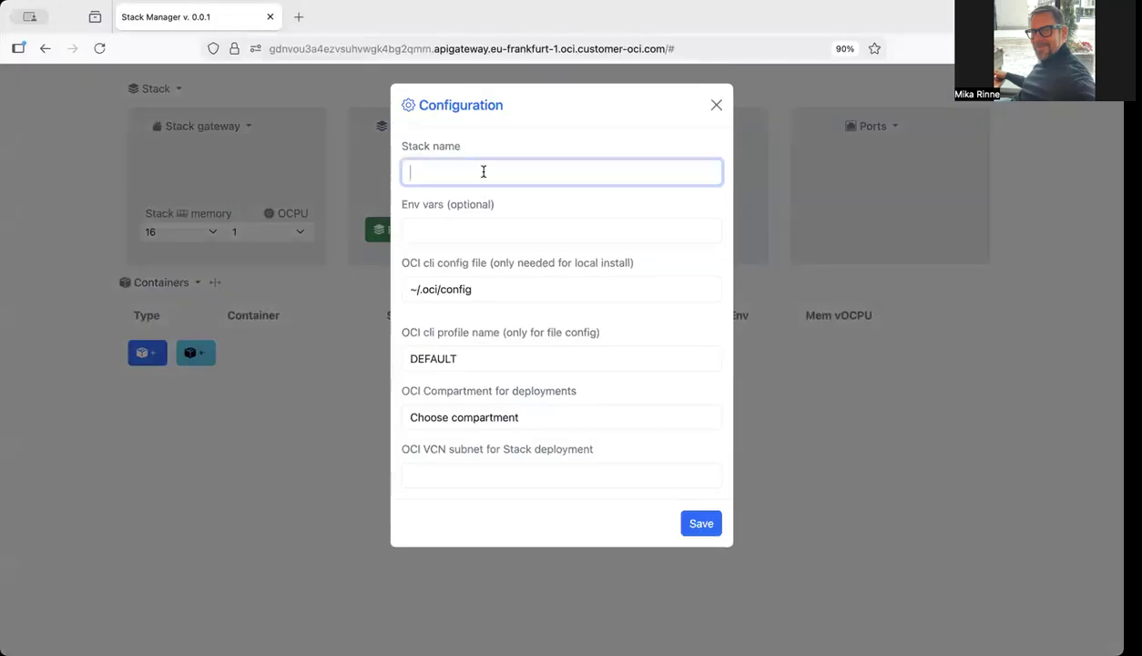
{"action": "type", "text": "api-testing"}
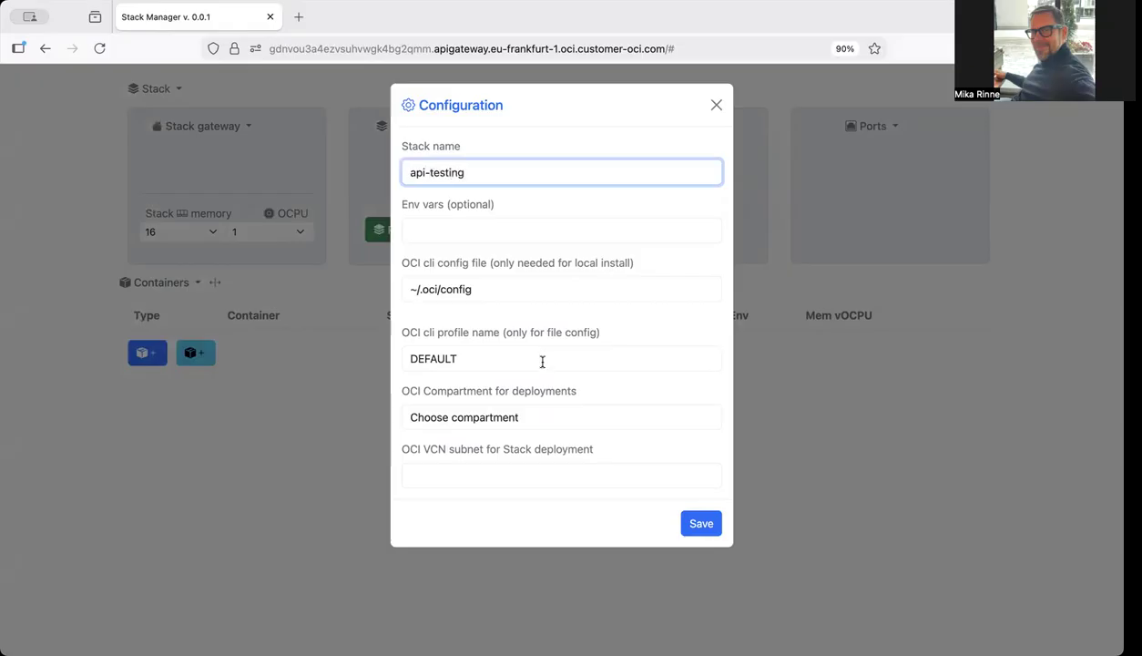
Choose the stack owner's personal compartment for deployments and the private subnet-public-vcn subnet, and save the configuration
{"action": "left_click", "coordinate": [492, 418]}
{"action": "scroll", "coordinate": [532, 347], "scroll_direction": "down", "scroll_amount": 5}
{"action": "scroll", "coordinate": [533, 347], "scroll_direction": "down", "scroll_amount": 8}
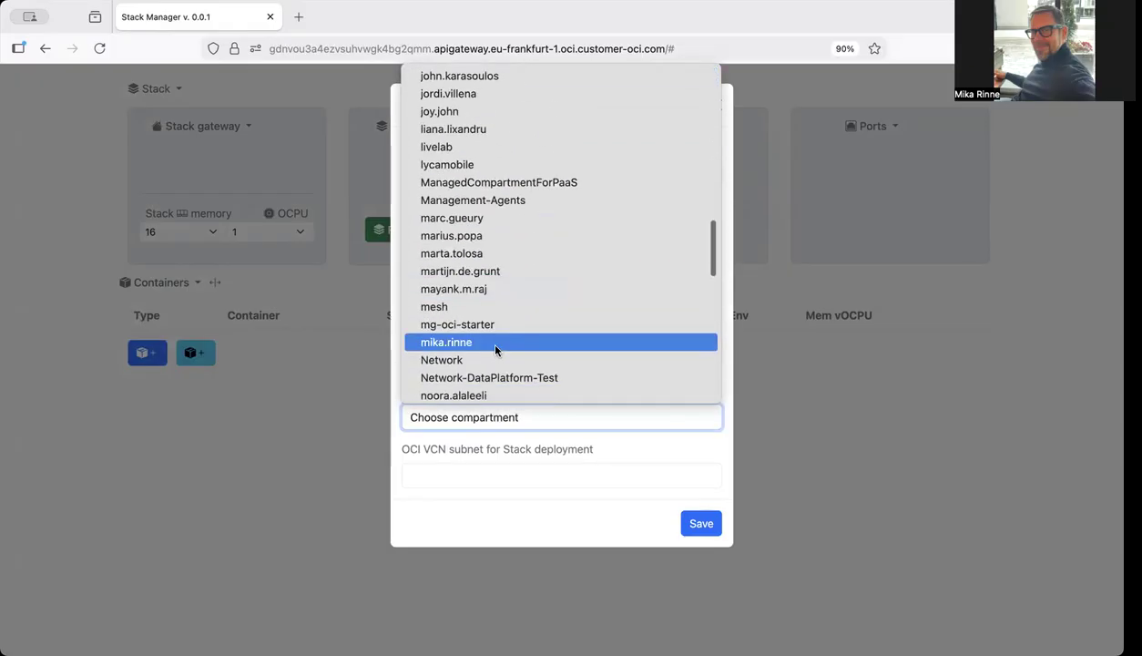
{"action": "left_click", "coordinate": [492, 342]}
{"action": "left_click", "coordinate": [499, 476]}
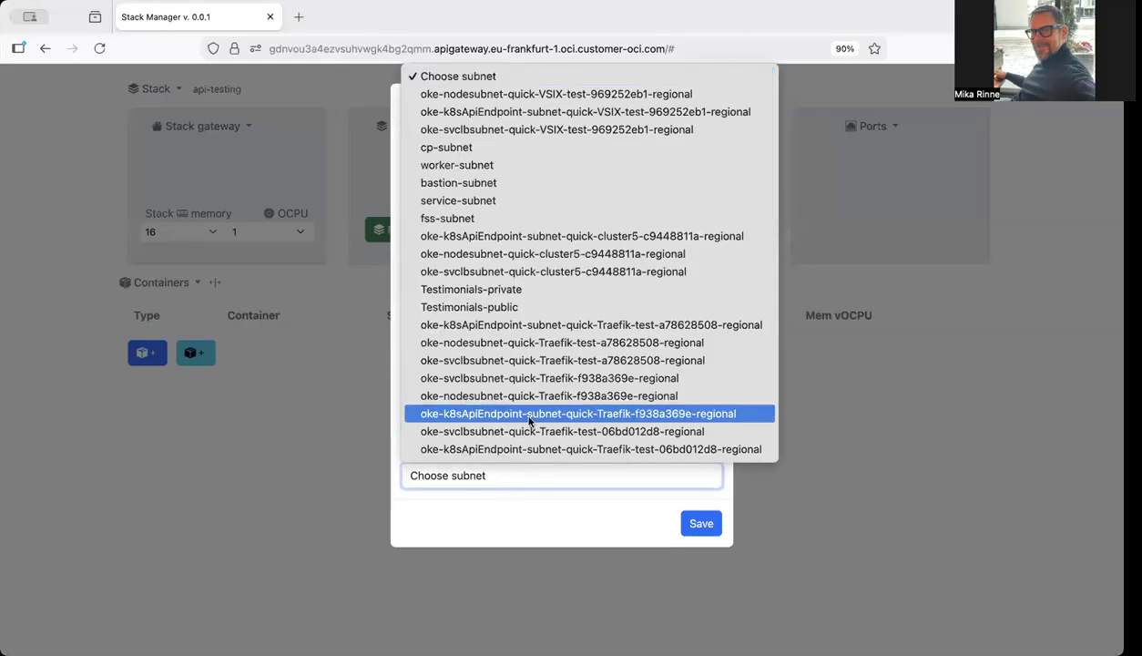
{"action": "scroll", "coordinate": [514, 417], "scroll_direction": "down", "scroll_amount": 10}
{"action": "left_click", "coordinate": [512, 434]}
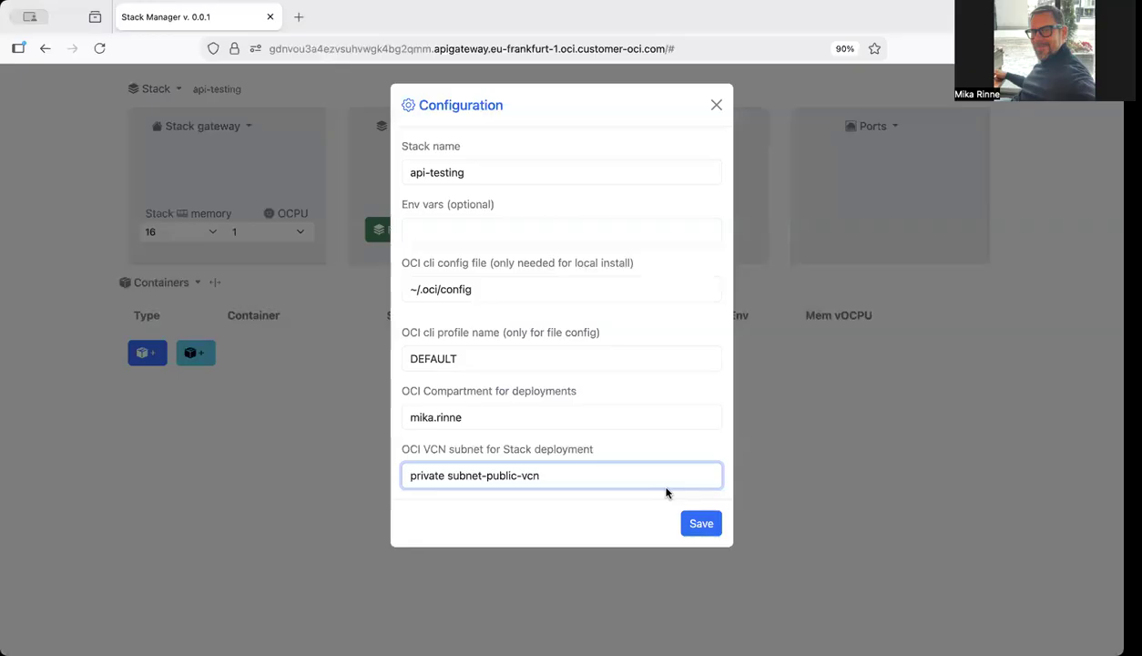
{"action": "left_click", "coordinate": [695, 525]}
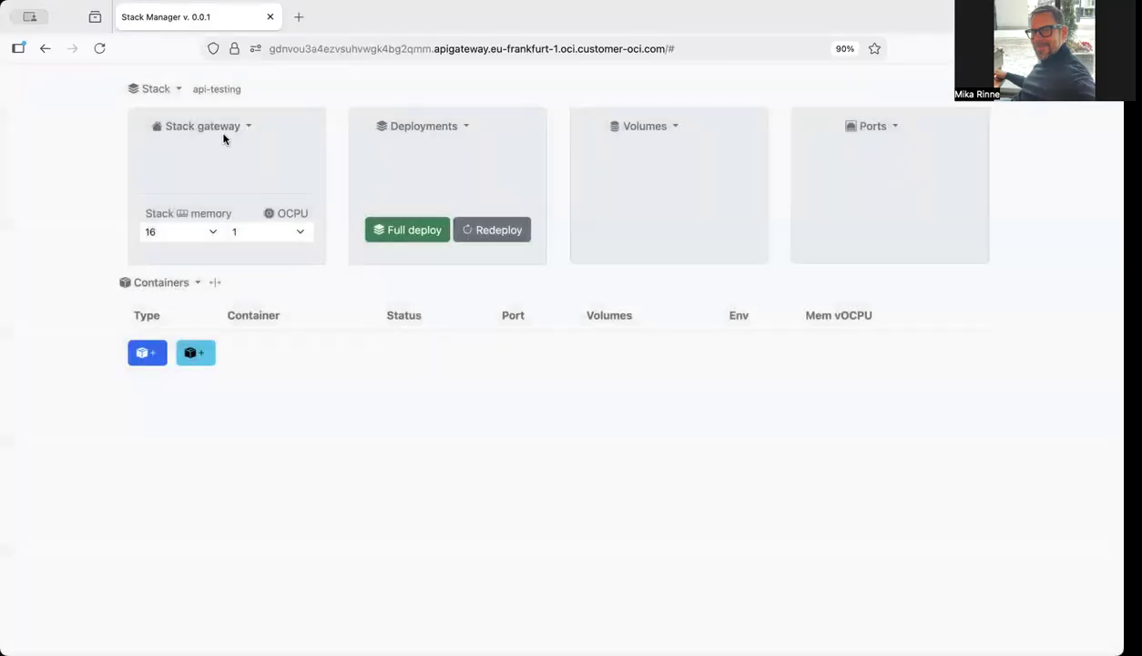
Add the stack-manager-2 gateway to the stack
{"action": "left_click", "coordinate": [223, 132]}
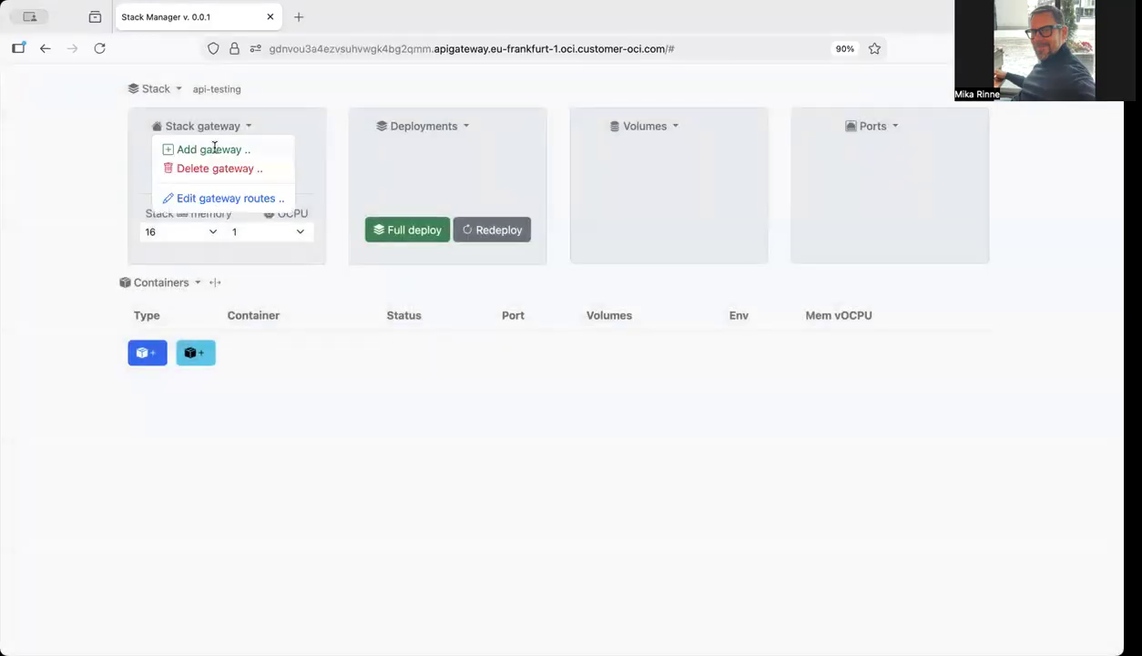
{"action": "left_click", "coordinate": [212, 150]}
{"action": "left_click", "coordinate": [697, 270]}
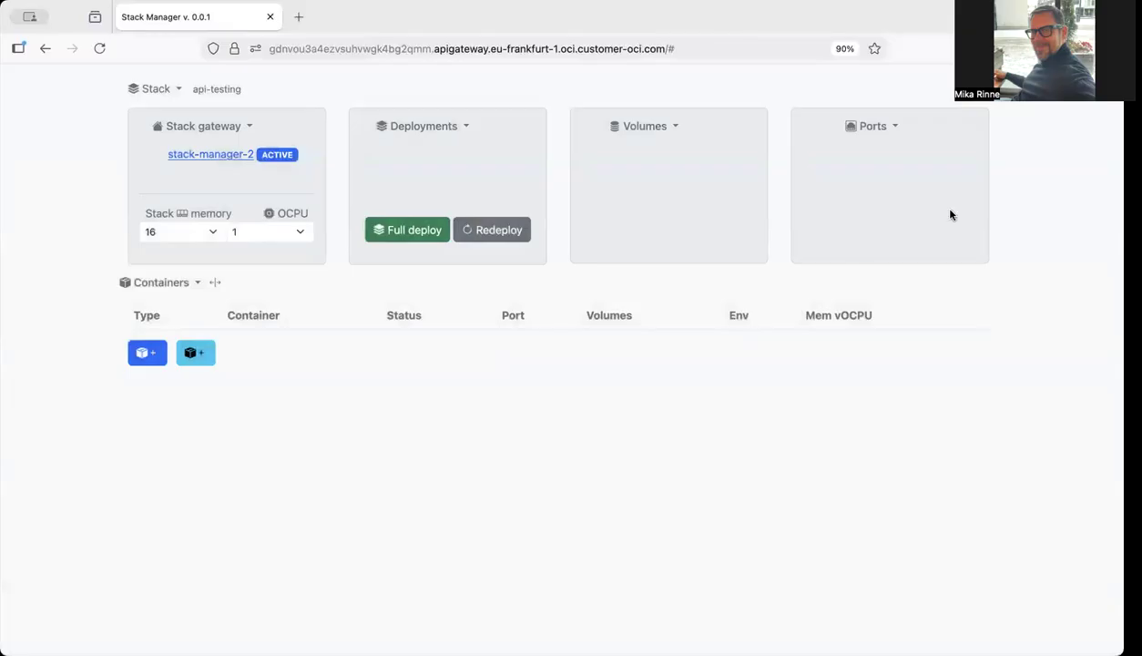
Add ports 3000 and 3001 to the stack without optional names
{"action": "left_click", "coordinate": [867, 128]}
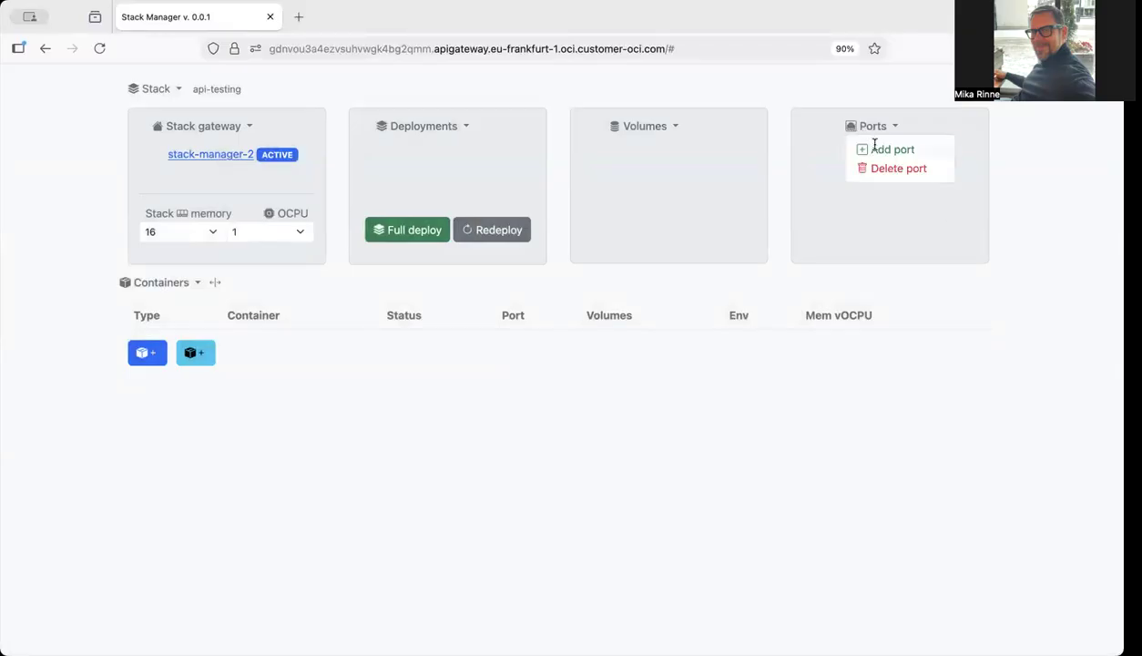
{"action": "left_click", "coordinate": [874, 149]}
{"action": "left_click", "coordinate": [527, 177]}
{"action": "type", "text": "3000"}
{"action": "left_click", "coordinate": [707, 285]}
{"action": "left_click", "coordinate": [868, 128]}
{"action": "left_click", "coordinate": [877, 148]}
{"action": "left_click", "coordinate": [488, 178]}
{"action": "type", "text": "3001"}
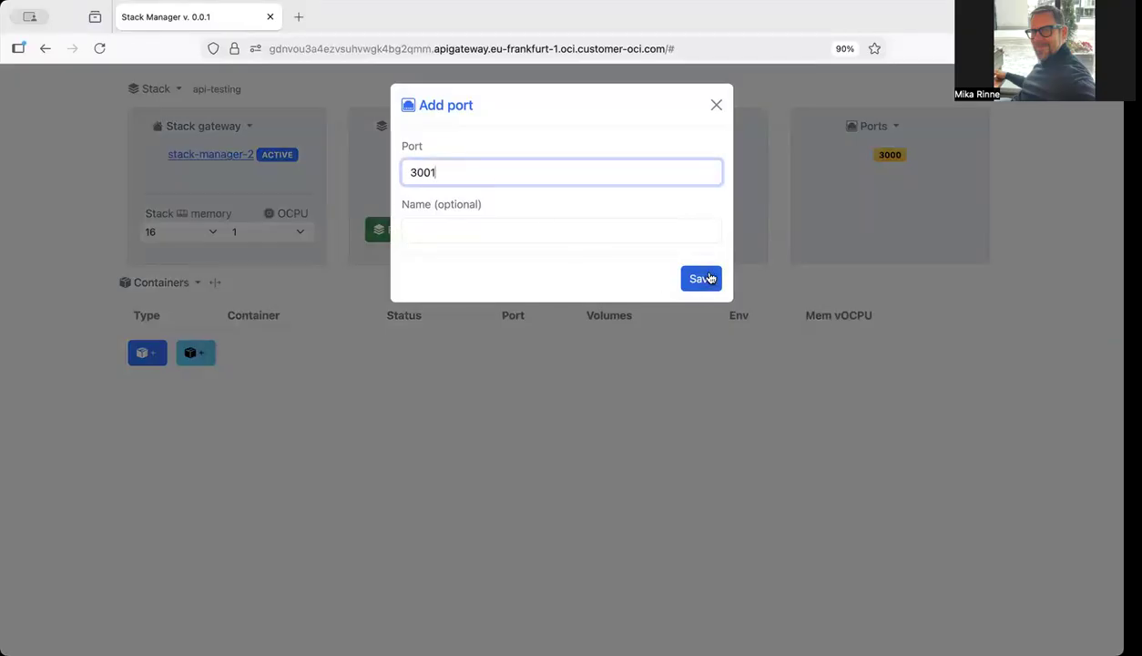
{"action": "left_click", "coordinate": [703, 278]}
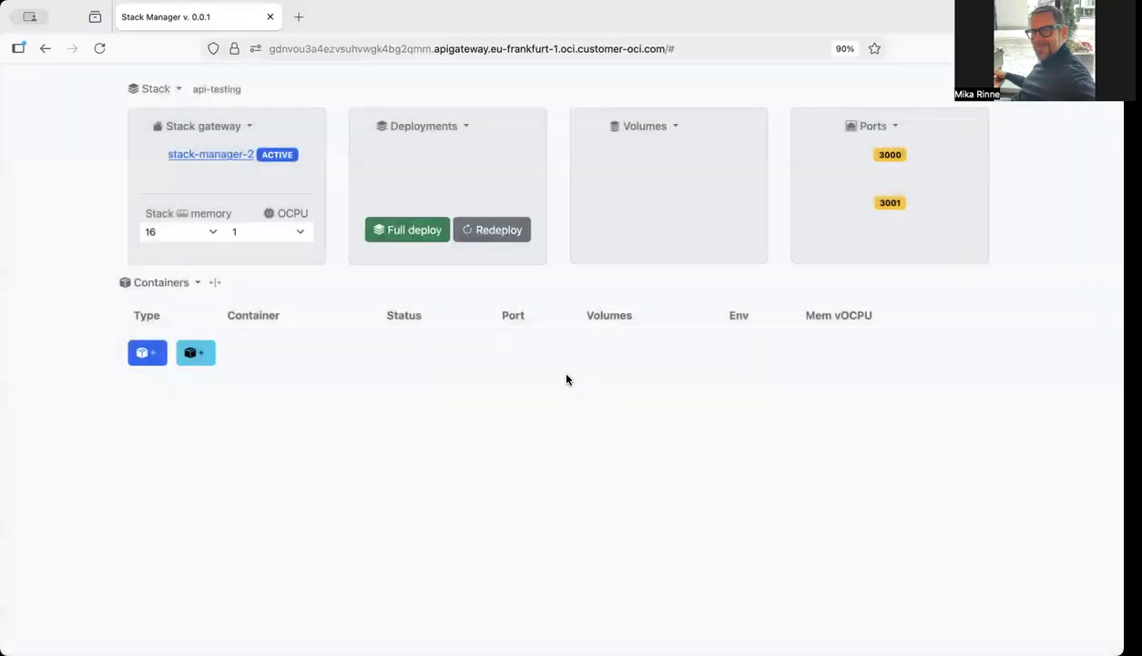
Add an app container named cars-api-100 with image fra.ocir.io/frsxwtjslf35/cars-api:1.0.0 on port 3000
{"action": "left_click", "coordinate": [149, 353]}
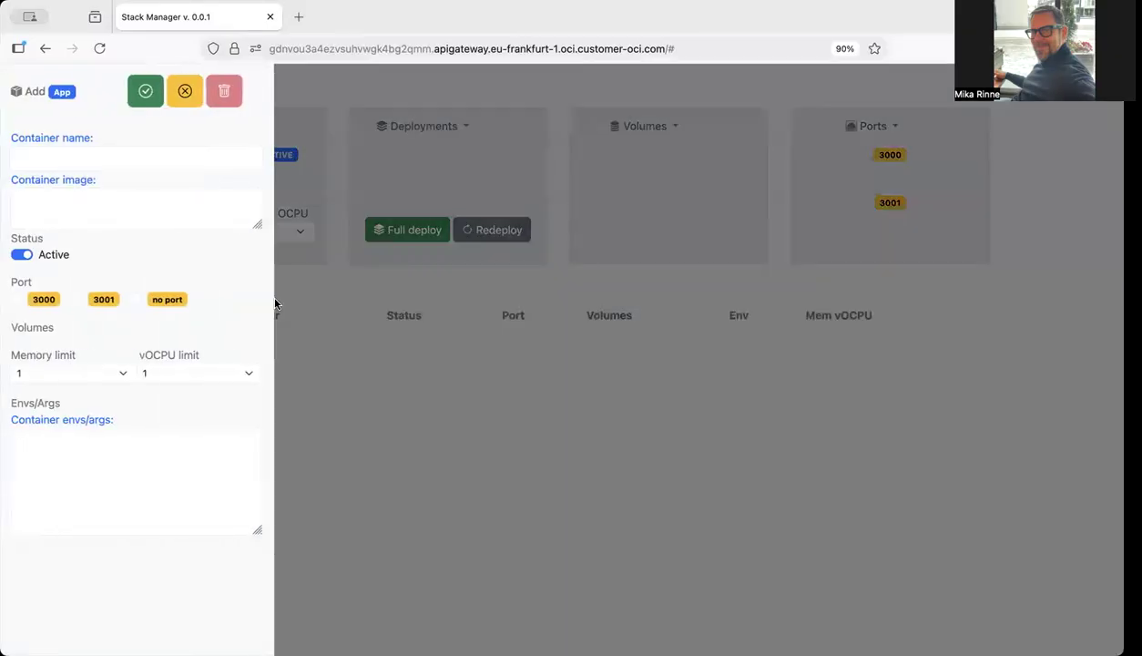
{"action": "left_click", "coordinate": [113, 160]}
{"action": "type", "text": "cars-api-100"}
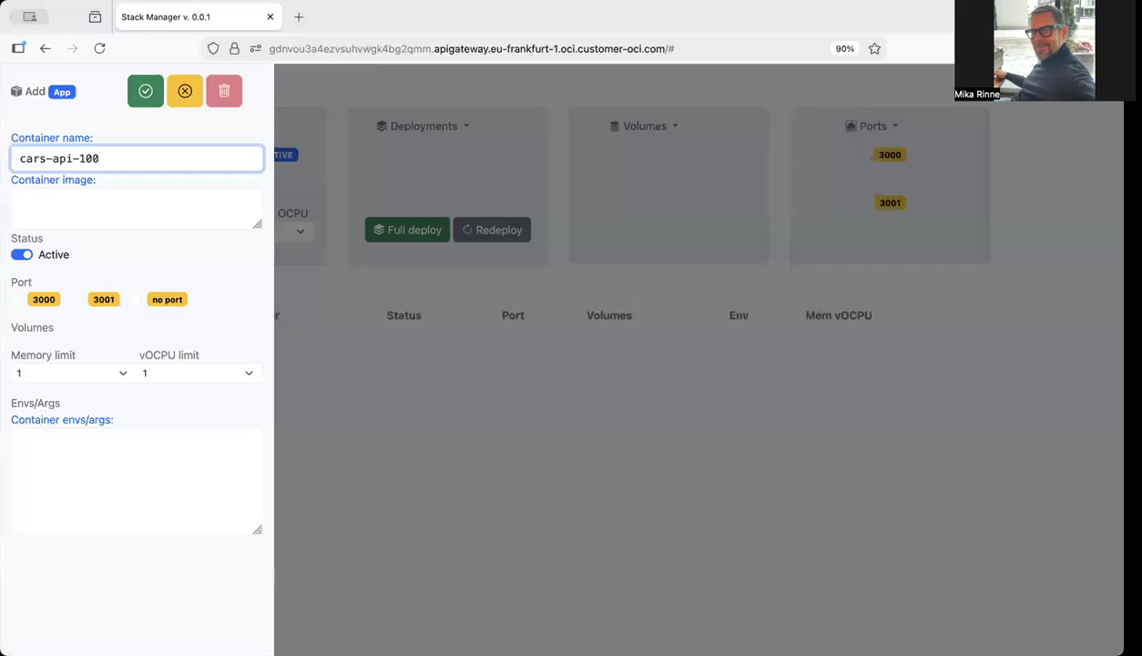
{"action": "key", "text": "Return"}
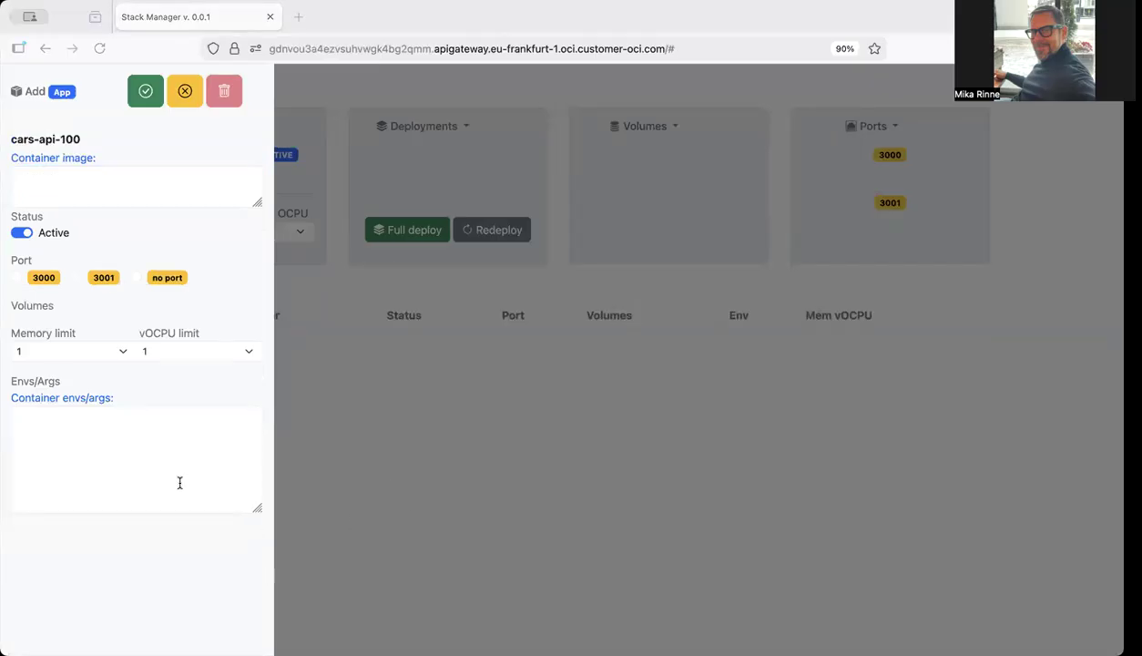
{"action": "left_click", "coordinate": [79, 186]}
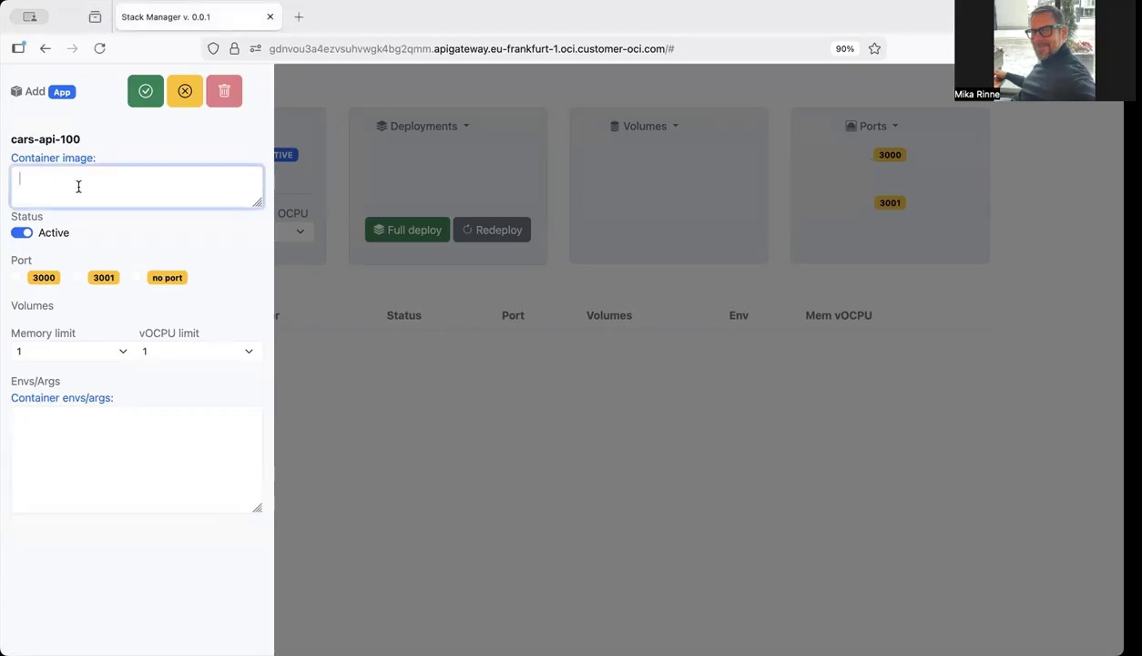
{"action": "type", "text": "fra.ocir.io/frsxwtjslf35/cars-api:1.0.0"}
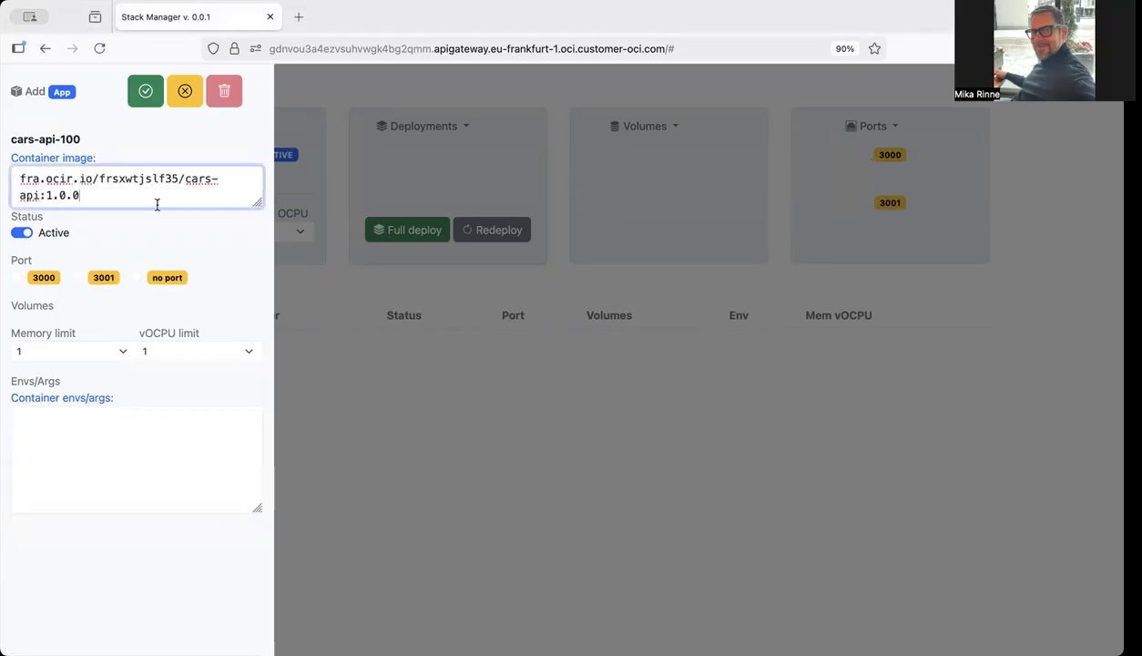
{"action": "left_click", "coordinate": [148, 227]}
{"action": "left_click", "coordinate": [17, 274]}
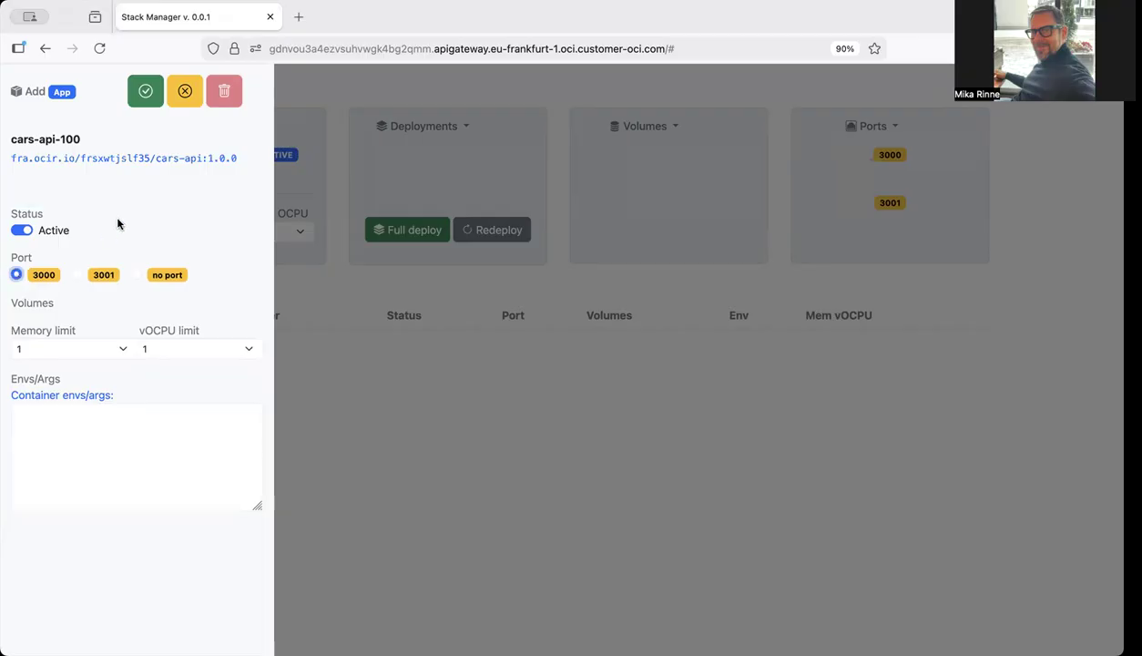
{"action": "left_click", "coordinate": [146, 92]}
Add a second app container named cars-api-200 with image fra.ocir.io/frsxwtjslf35/cars-api:2.0.0 on port 3001
{"action": "left_click", "coordinate": [147, 381]}
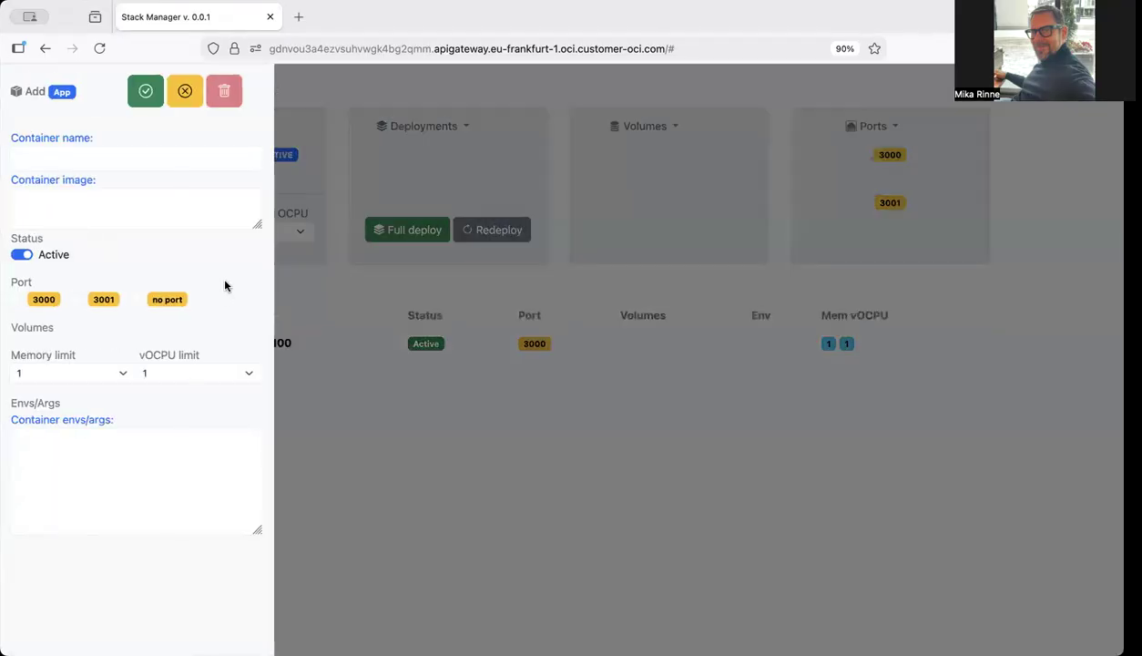
{"action": "left_click", "coordinate": [121, 160]}
{"action": "type", "text": "cars-a"}
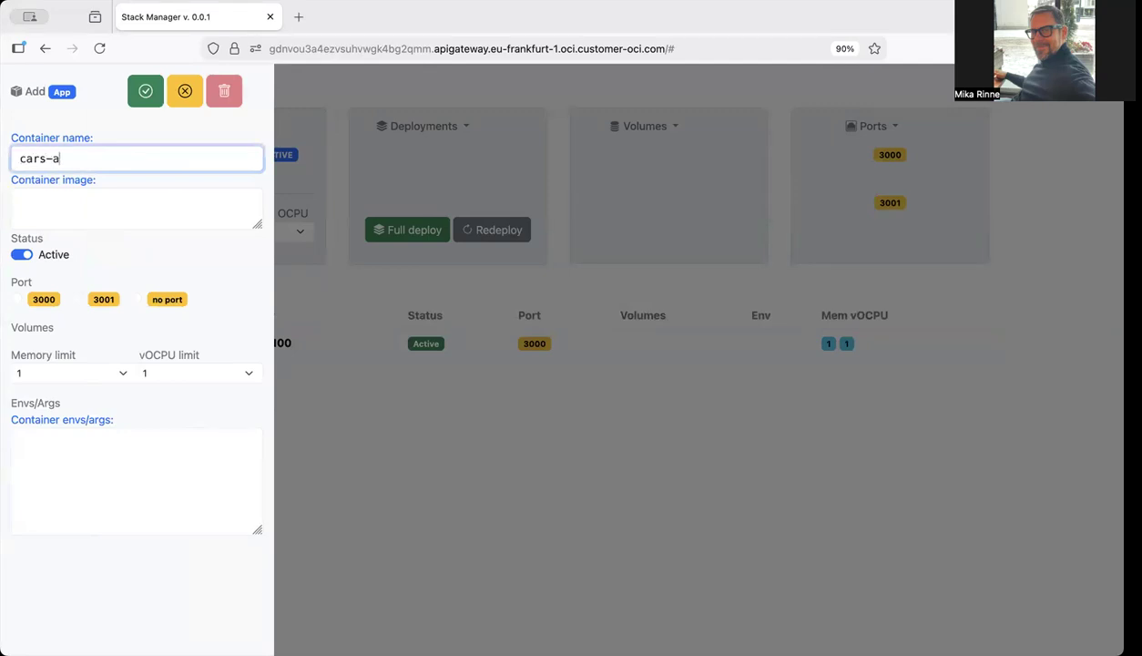
{"action": "type", "text": "pi-200"}
{"action": "key", "text": "Return"}
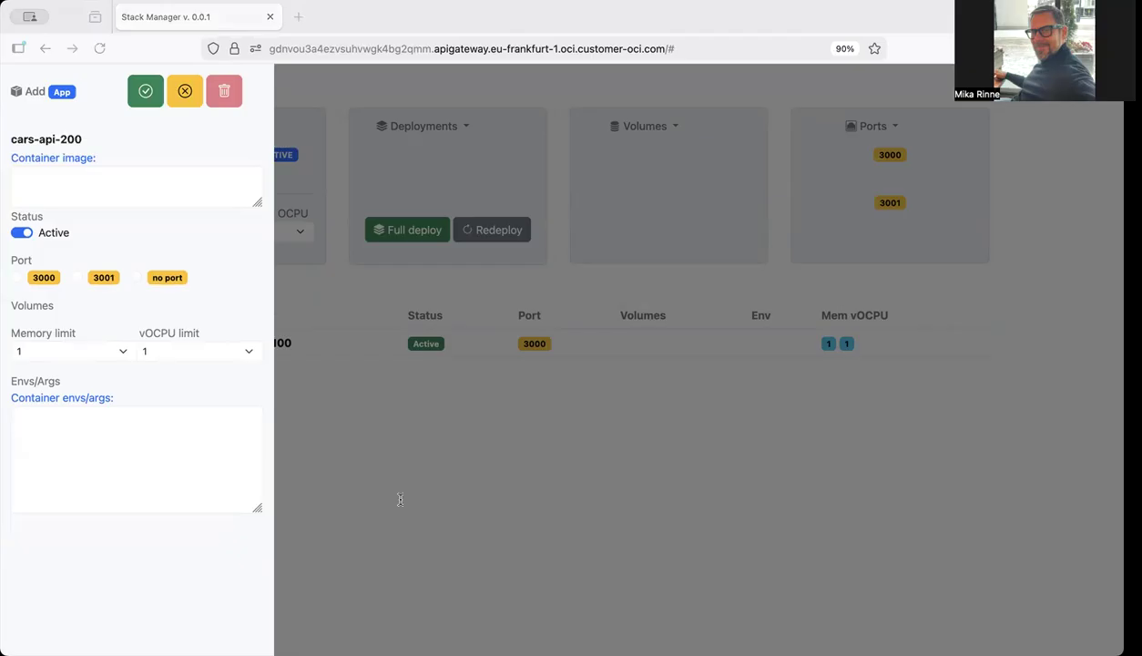
{"action": "left_click", "coordinate": [112, 185]}
{"action": "type", "text": "fra.ocir.io/frsxwtjslf35/cars-api:2.0.0"}
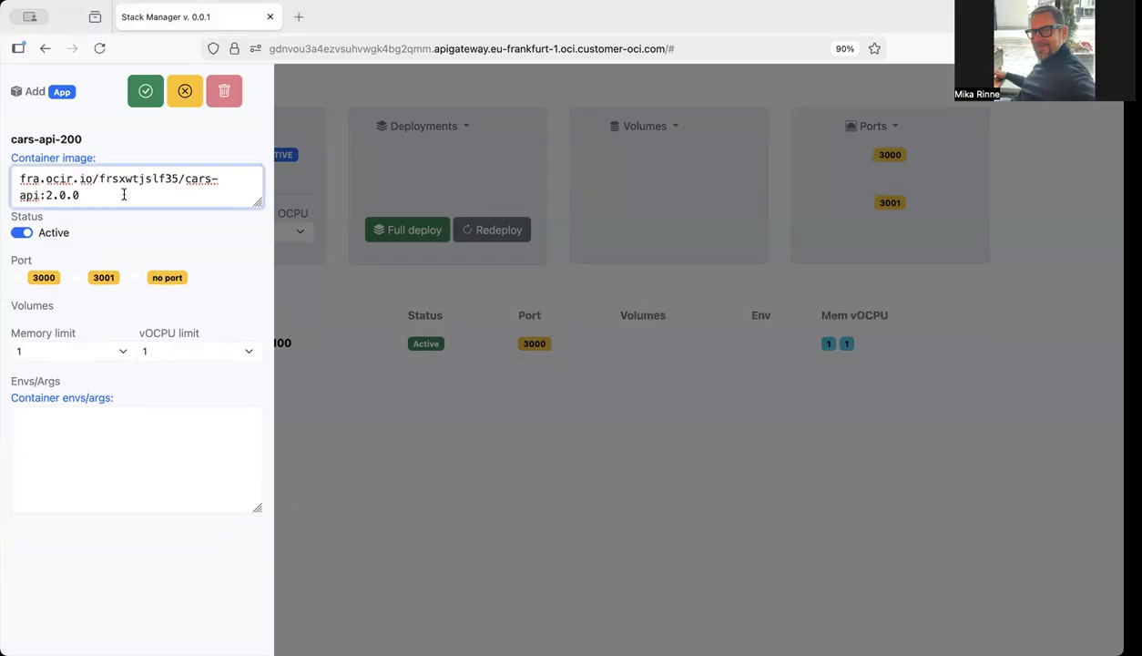
{"action": "key", "text": "Return"}
{"action": "left_click", "coordinate": [76, 275]}
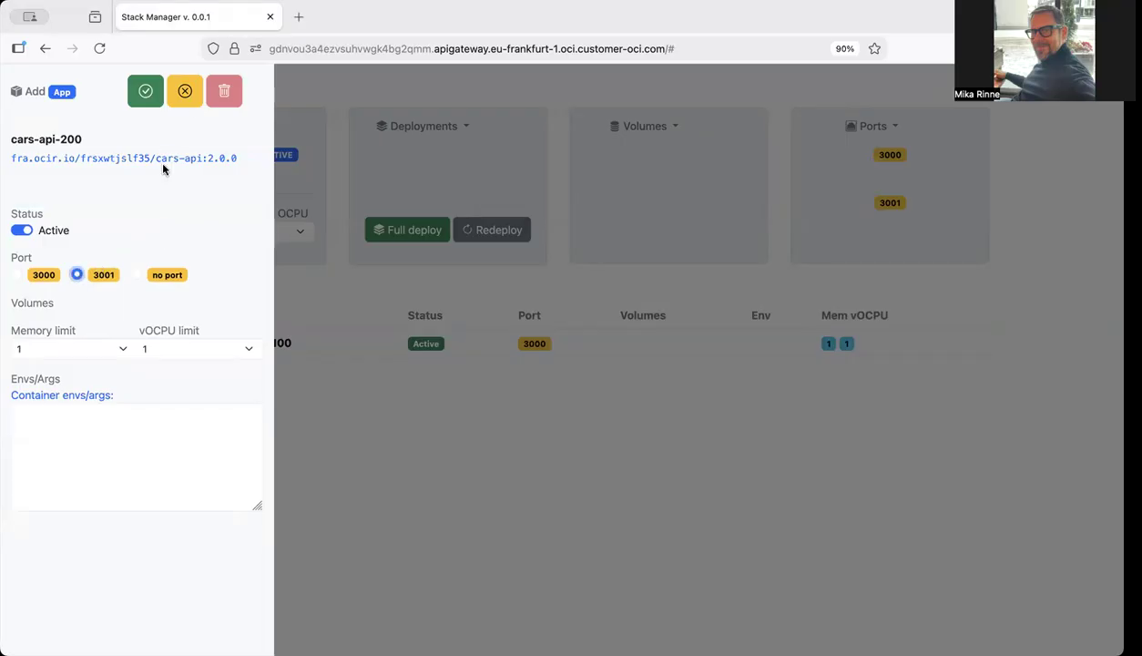
{"action": "left_click", "coordinate": [146, 92]}
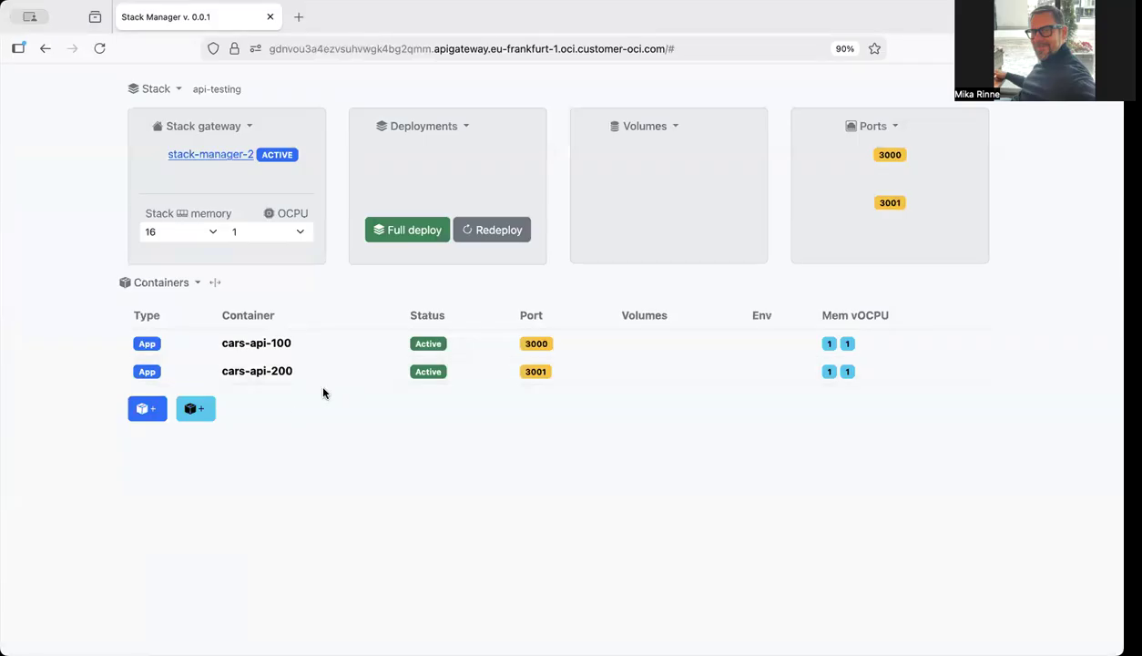
Edit the gateway routes in table form, setting /api-100 for cars-api-100:3000 and /api-200 for cars-api-200:3001
{"action": "left_click", "coordinate": [230, 127]}
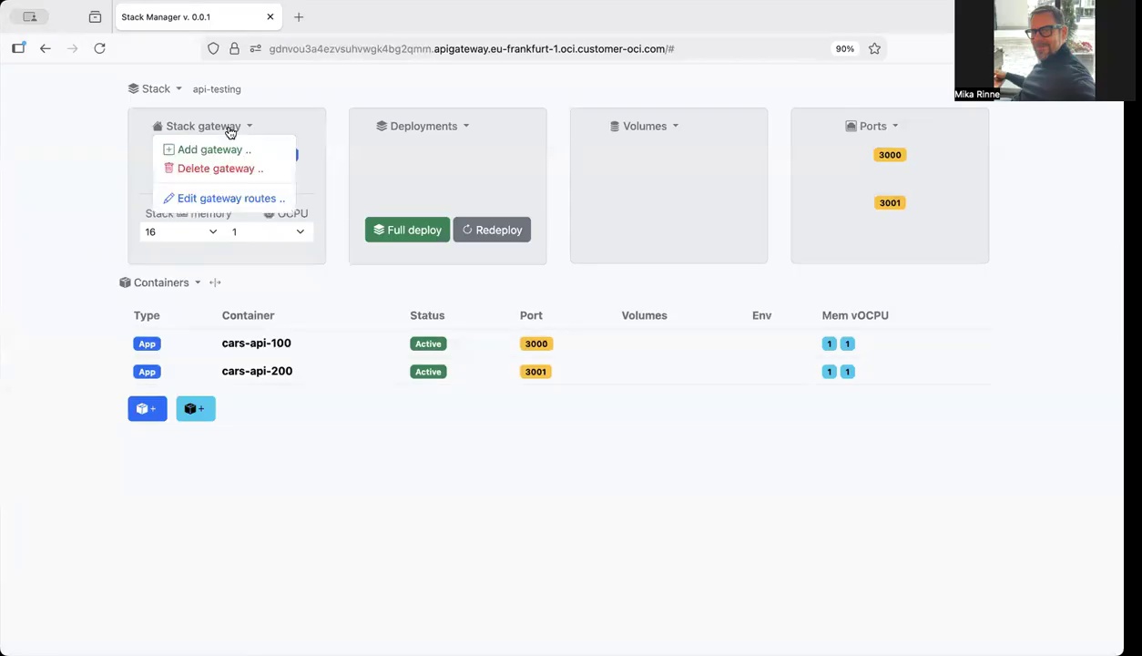
{"action": "left_click", "coordinate": [221, 199]}
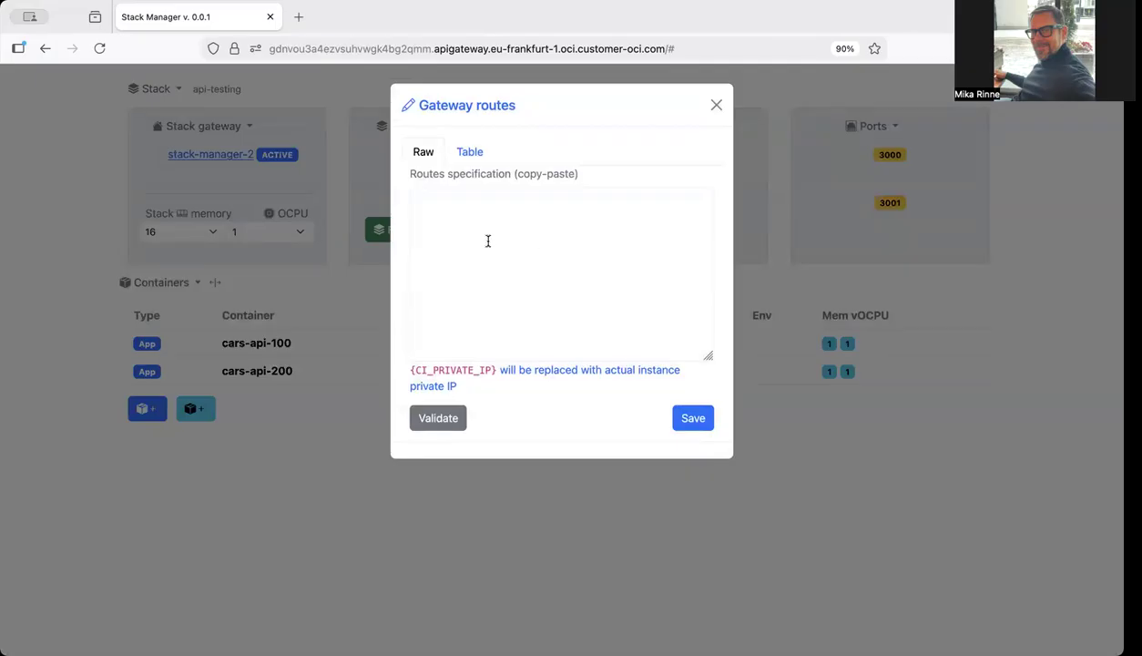
{"action": "left_click", "coordinate": [469, 153]}
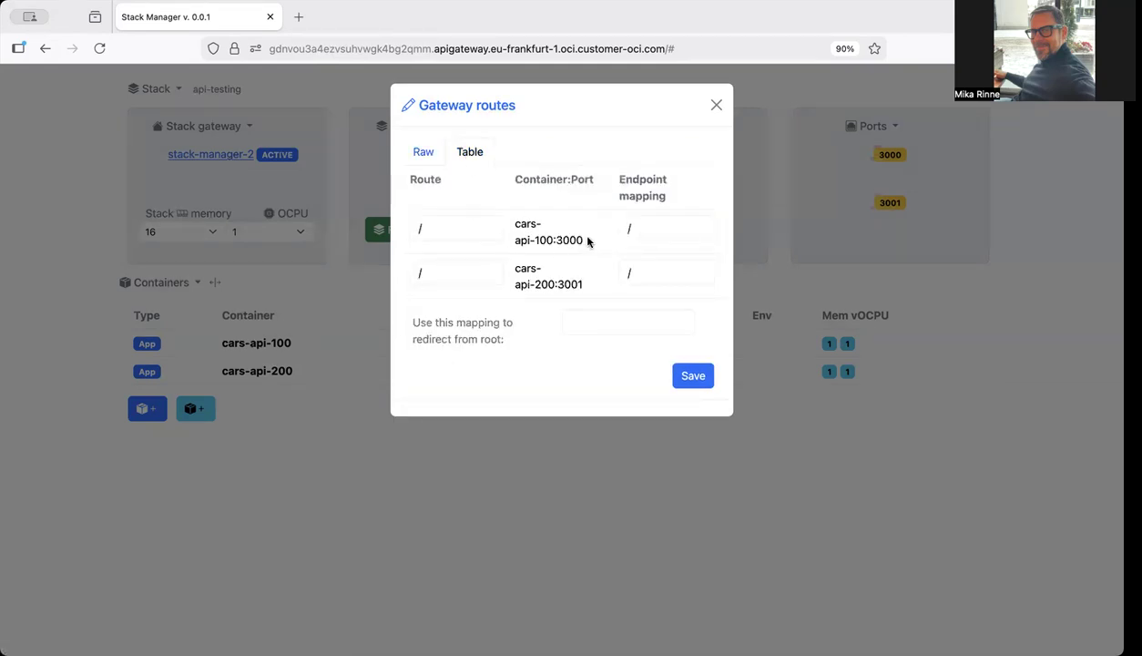
{"action": "left_click_drag", "start_coordinate": [584, 242], "coordinate": [507, 223]}
{"action": "left_click_drag", "start_coordinate": [587, 282], "coordinate": [504, 259]}
{"action": "left_click", "coordinate": [551, 272]}
{"action": "left_click", "coordinate": [451, 223]}
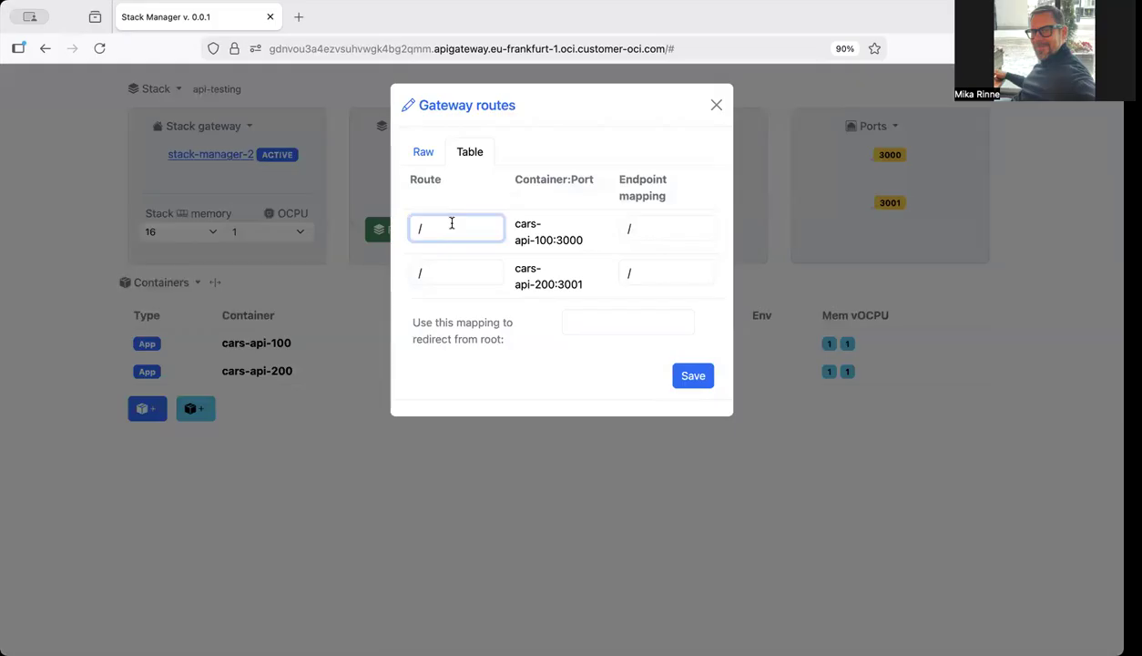
{"action": "type", "text": "api-"}
{"action": "type", "text": "100"}
{"action": "left_click", "coordinate": [438, 267]}
{"action": "type", "text": "api-200"}
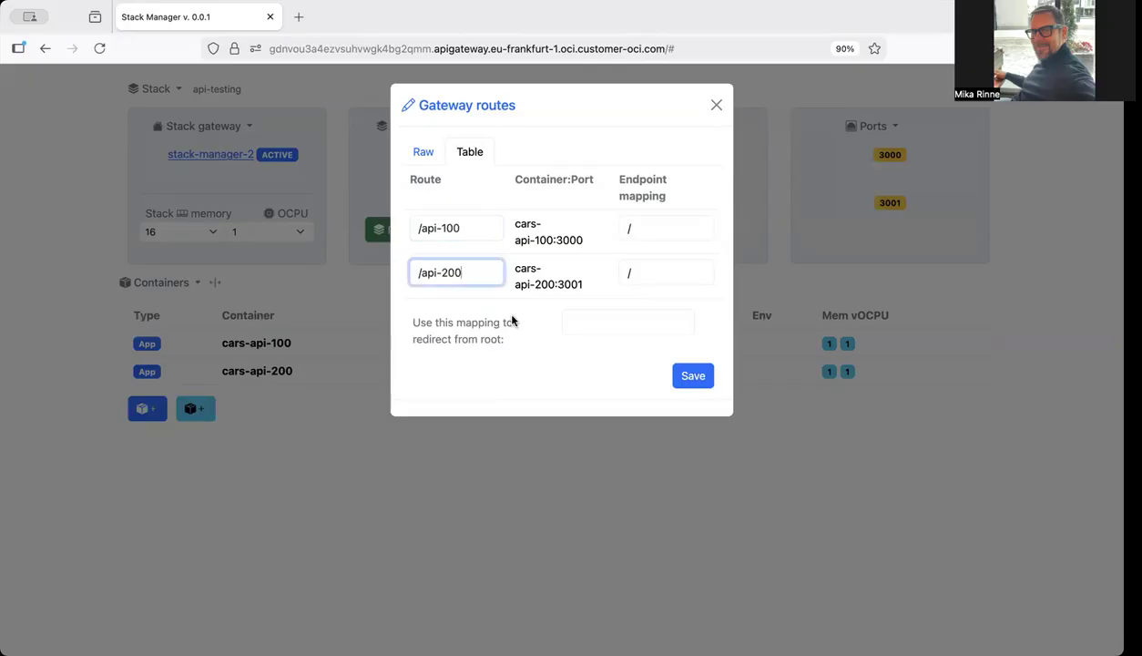
{"action": "left_click", "coordinate": [652, 228]}
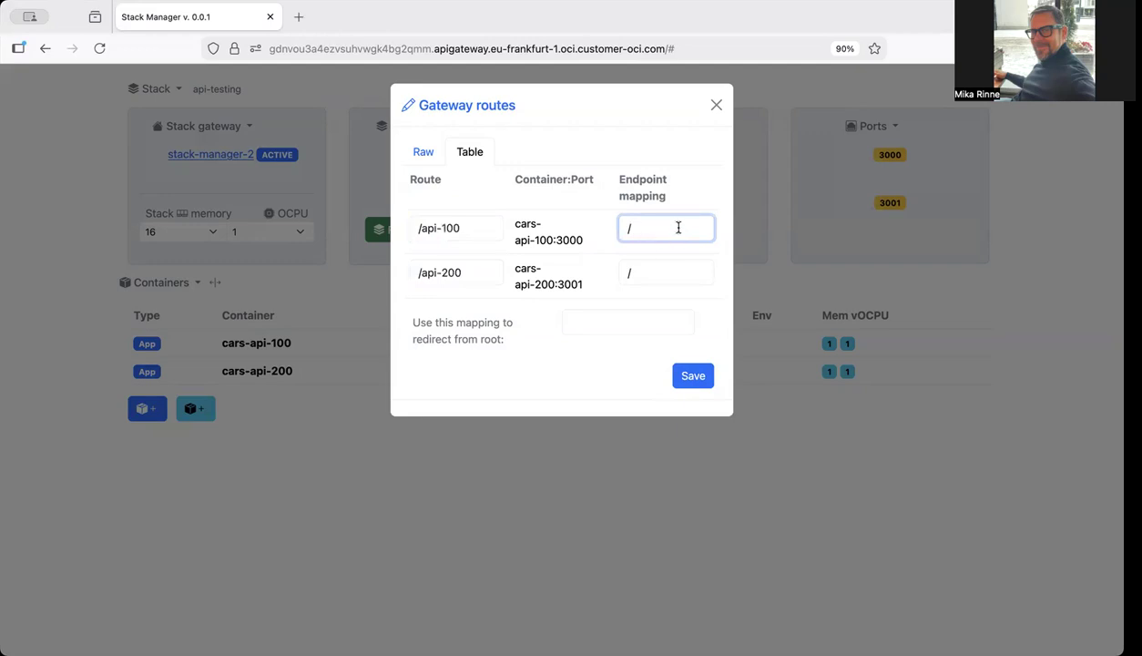
{"action": "left_click", "coordinate": [628, 269]}
{"action": "left_click", "coordinate": [648, 232]}
Set the mapping for redirecting from root to /api-200/docs/ and save the gateway routes
{"action": "left_click", "coordinate": [584, 318]}
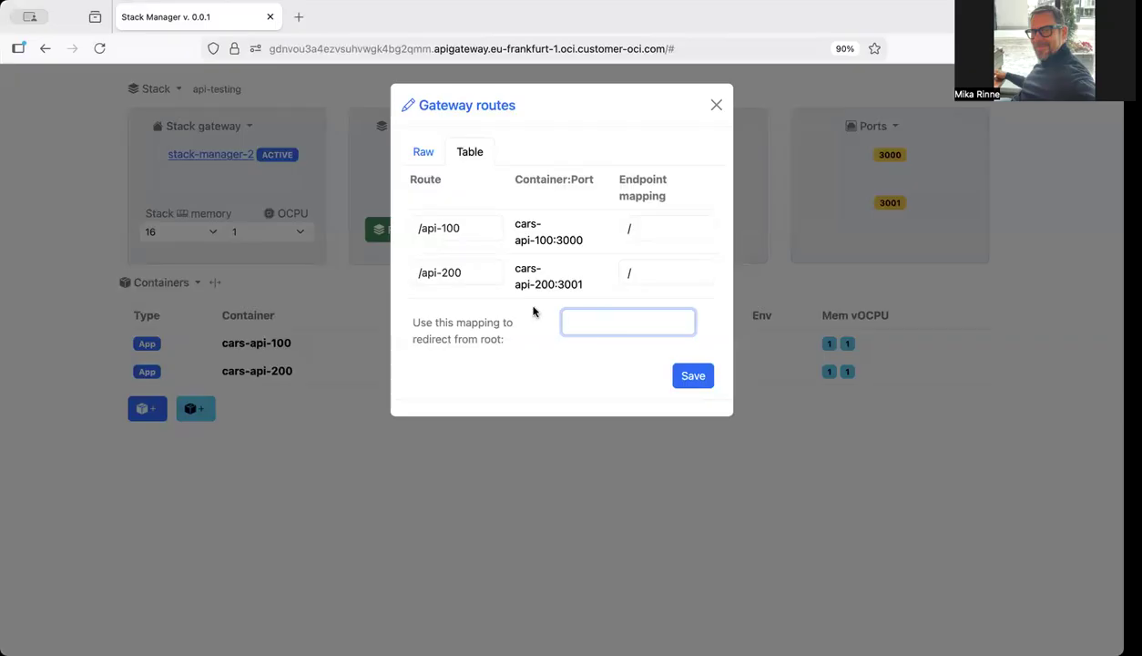
{"action": "left_click_drag", "start_coordinate": [462, 271], "coordinate": [396, 270]}
{"action": "key", "text": "ctrl+c"}
{"action": "left_click", "coordinate": [592, 319]}
{"action": "key", "text": "ctrl+v"}
{"action": "type", "text": "/docs/"}
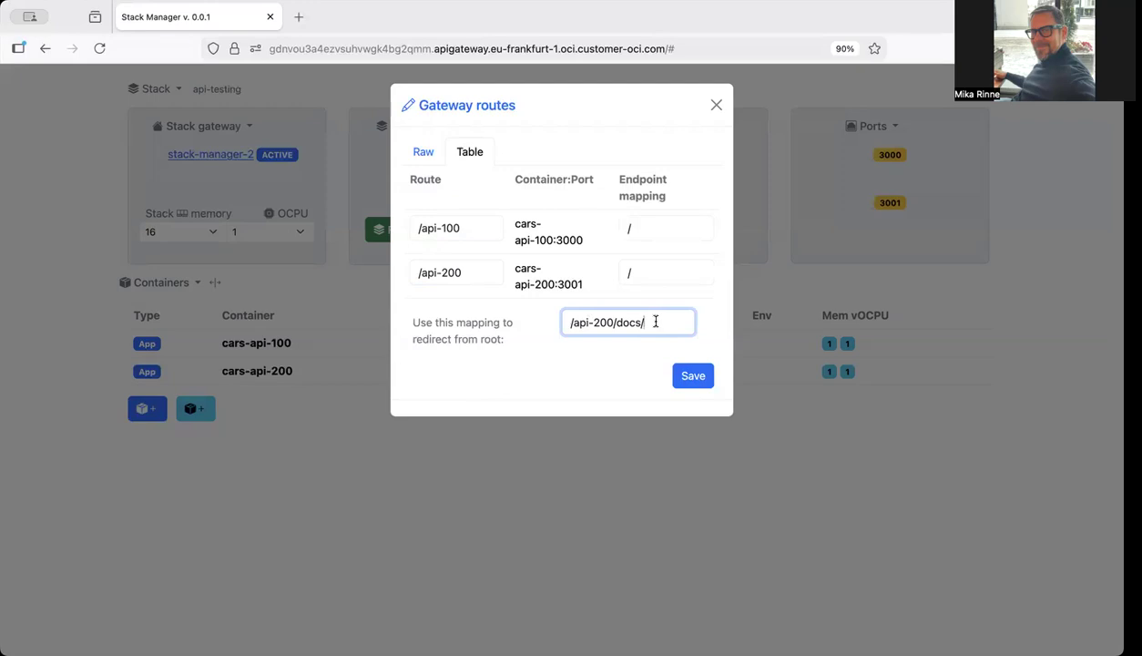
{"action": "left_click_drag", "start_coordinate": [657, 321], "coordinate": [555, 322]}
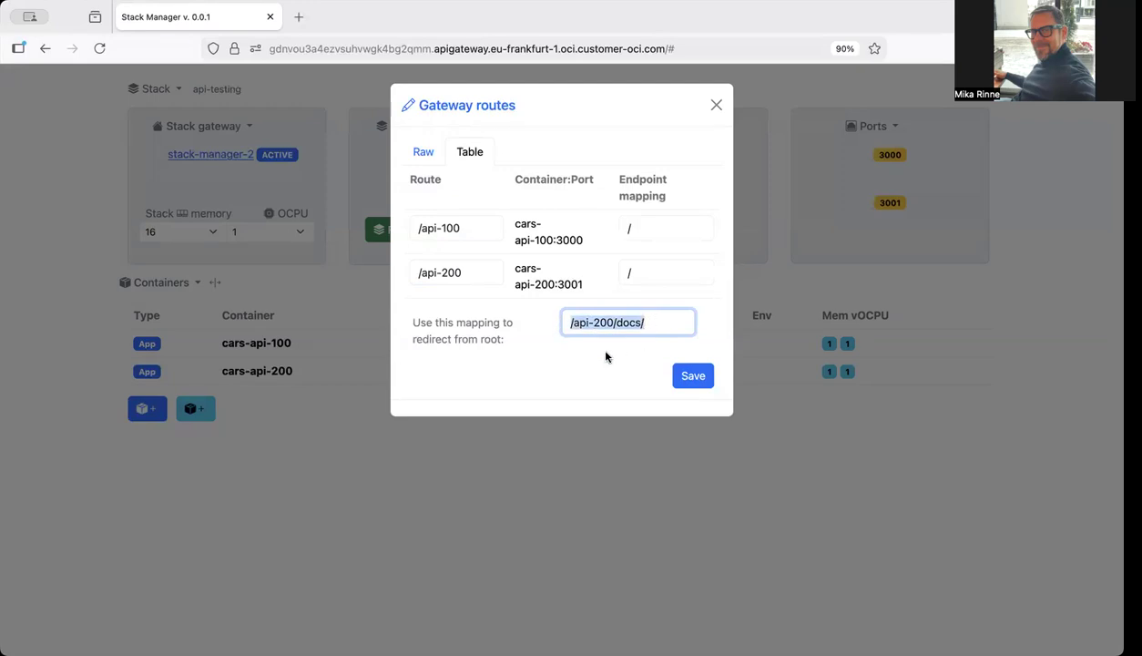
{"action": "left_click", "coordinate": [664, 322]}
{"action": "left_click_drag", "start_coordinate": [664, 323], "coordinate": [583, 326]}
{"action": "left_click", "coordinate": [661, 320]}
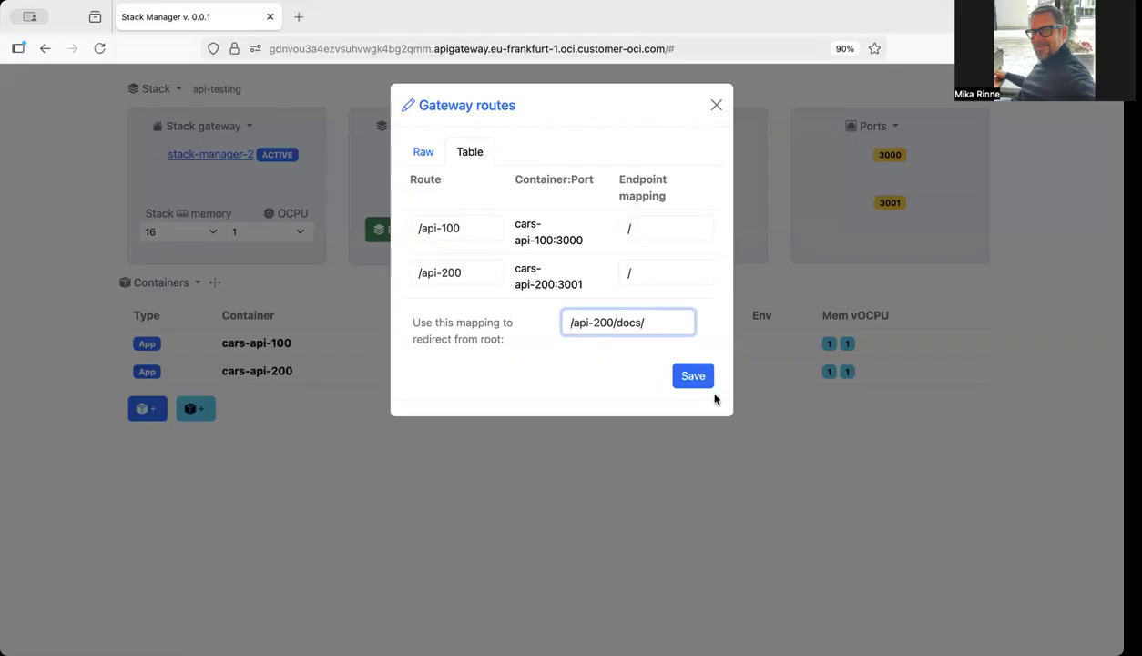
{"action": "left_click", "coordinate": [694, 377]}
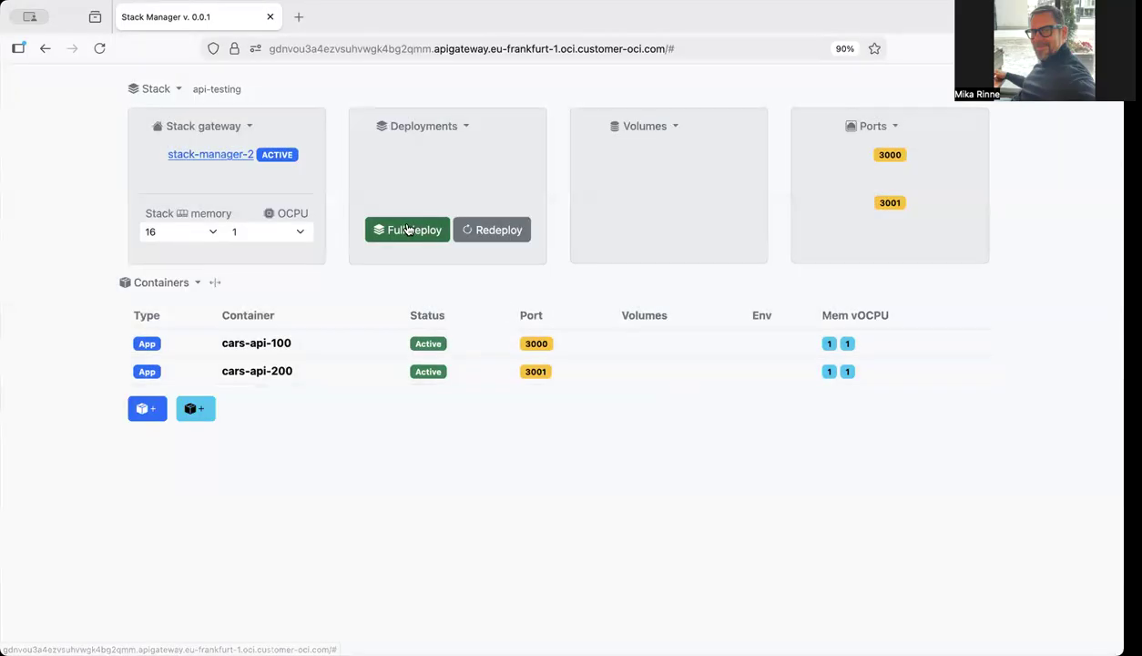
Run a full deploy of the api-testing stack and check the private IP address listed under its deployments
{"action": "left_click", "coordinate": [408, 230]}
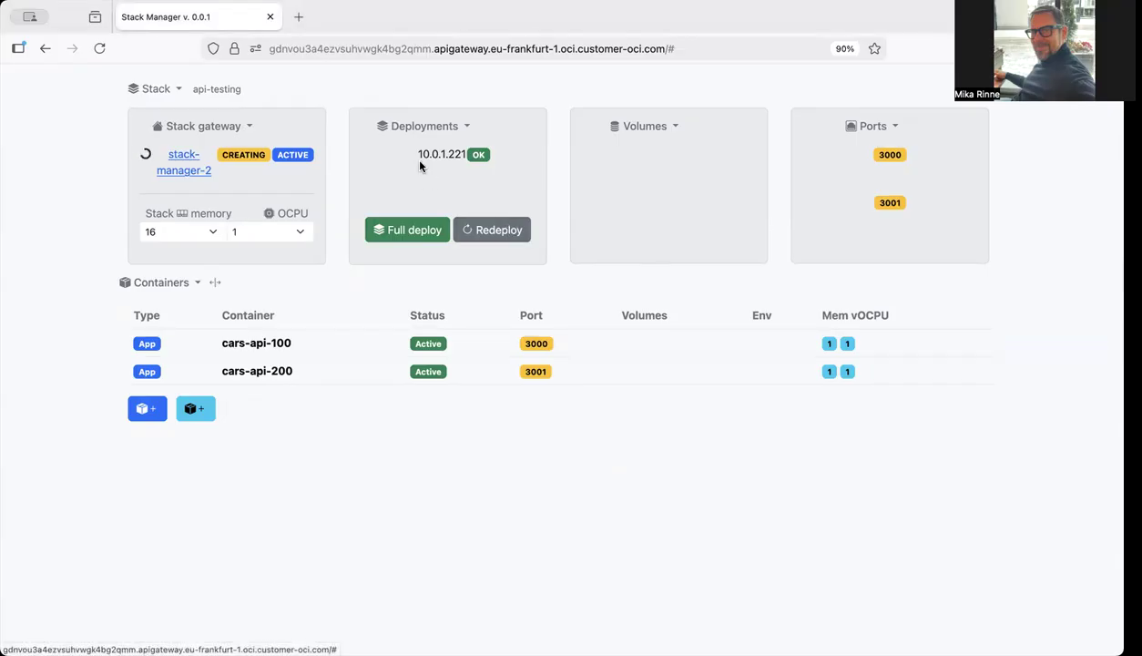
{"action": "left_click_drag", "start_coordinate": [414, 154], "coordinate": [466, 154]}
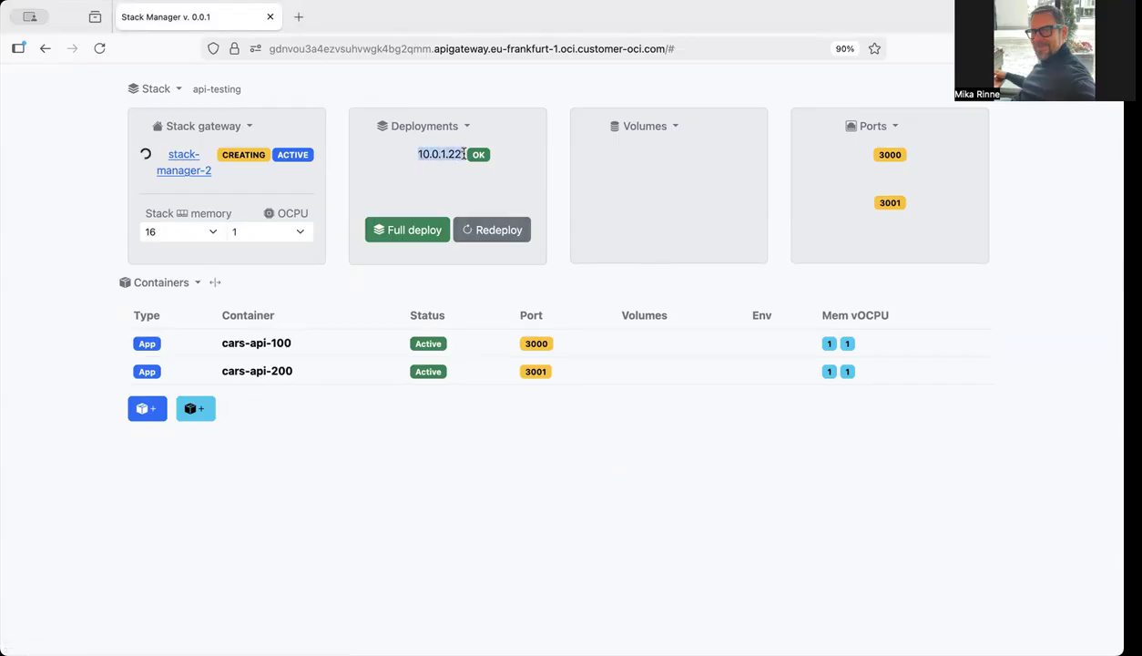
{"action": "left_click", "coordinate": [405, 470]}
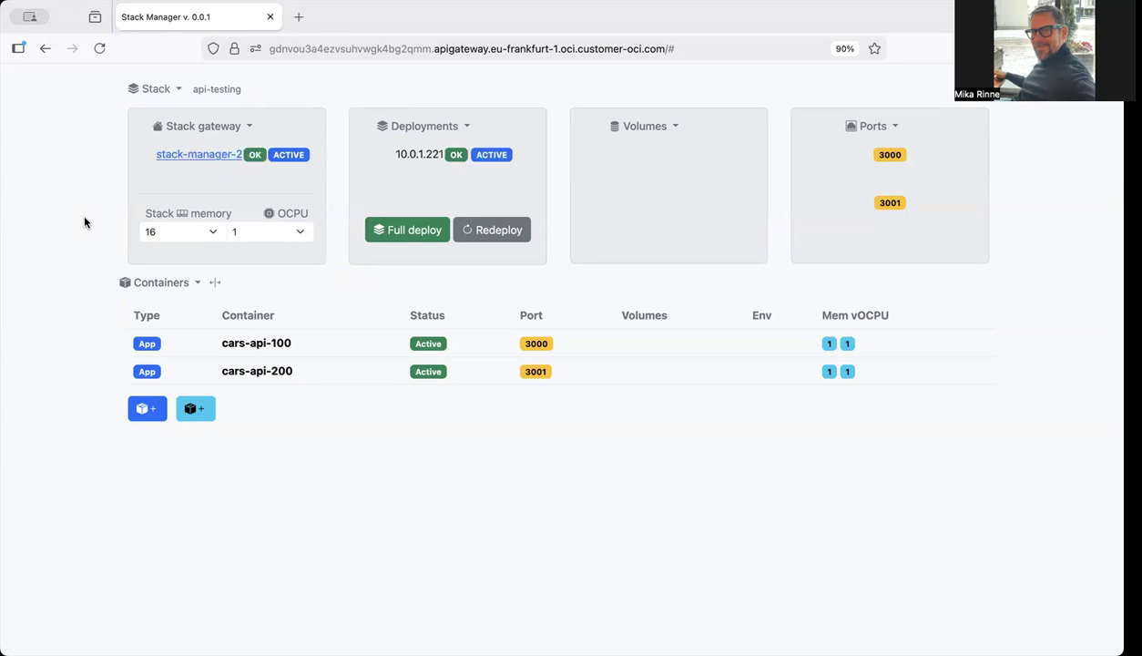
Open the stack-manager-2 gateway's address and check the /api-200/docs/ path that the root redirects to
{"action": "left_click", "coordinate": [194, 154]}
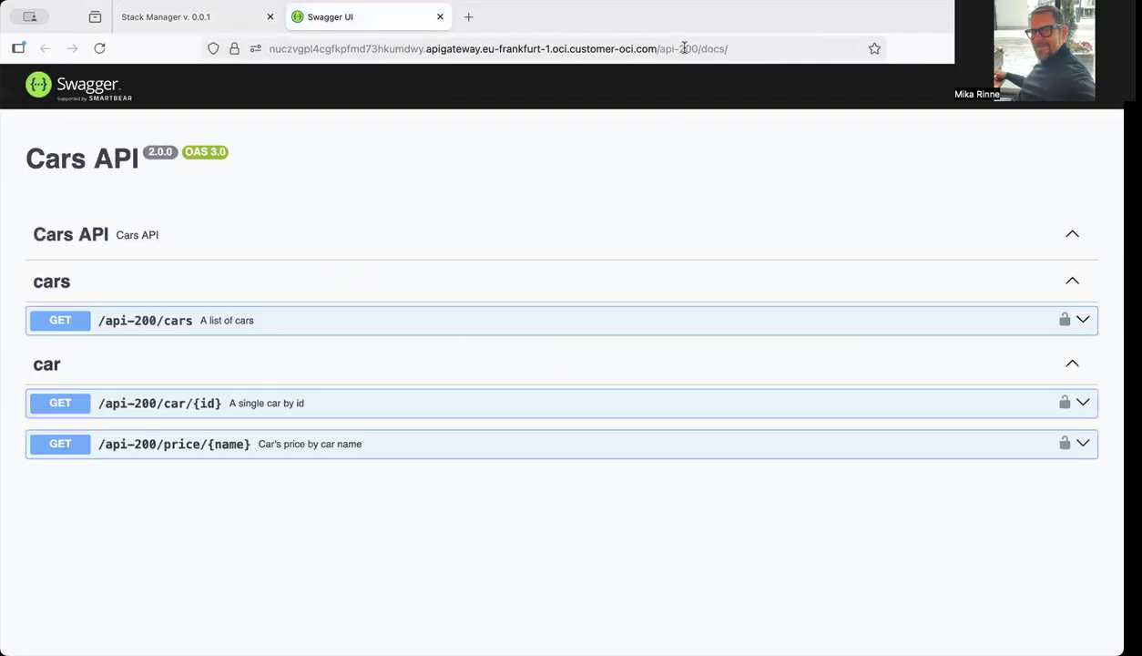
{"action": "left_click_drag", "start_coordinate": [656, 47], "coordinate": [729, 47]}
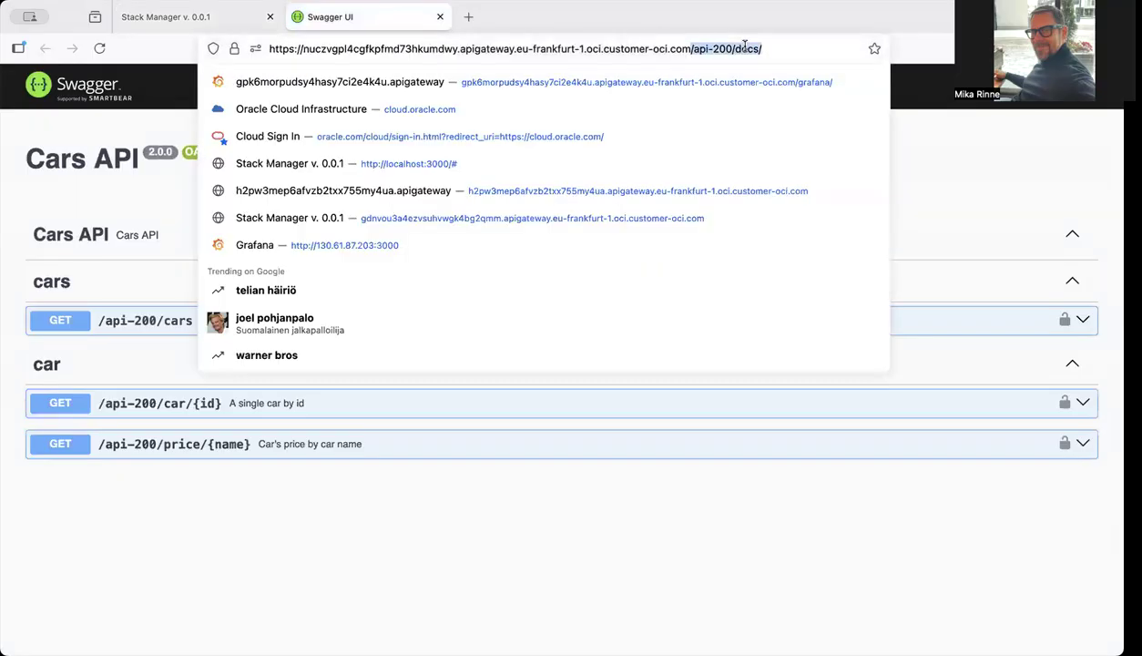
{"action": "left_click", "coordinate": [776, 44]}
{"action": "left_click", "coordinate": [750, 22]}
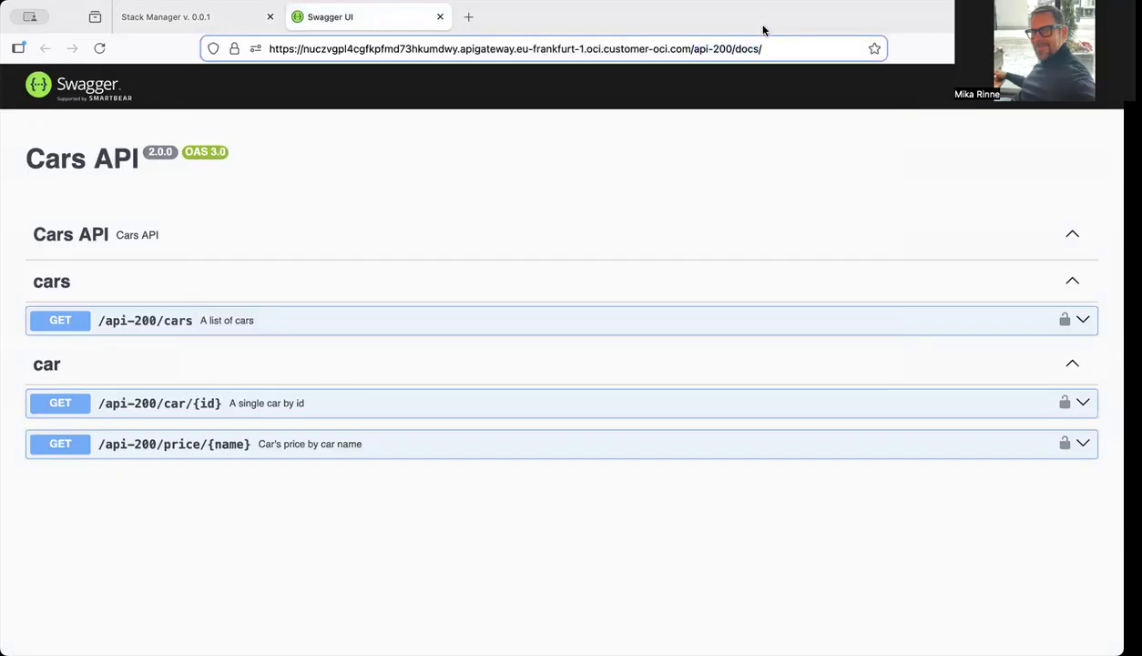
Try out the GET /api-200/cars endpoint in the Swagger docs and examine the response body
{"action": "left_click", "coordinate": [581, 322]}
{"action": "scroll", "coordinate": [615, 246], "scroll_direction": "down", "scroll_amount": 4}
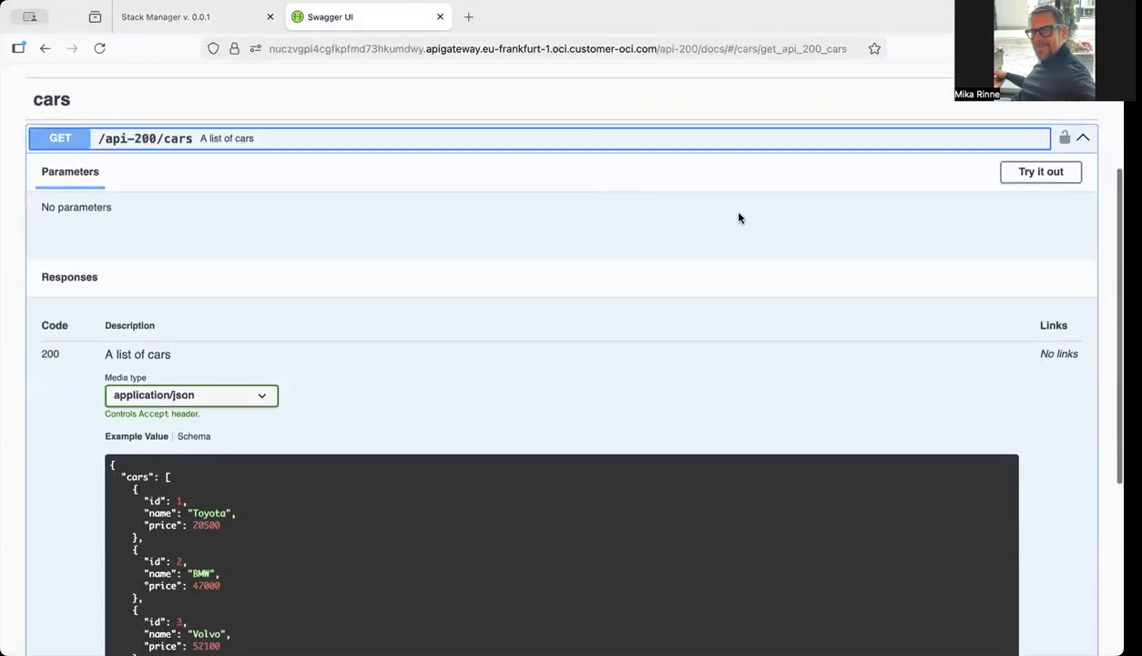
{"action": "scroll", "coordinate": [638, 235], "scroll_direction": "down", "scroll_amount": 1}
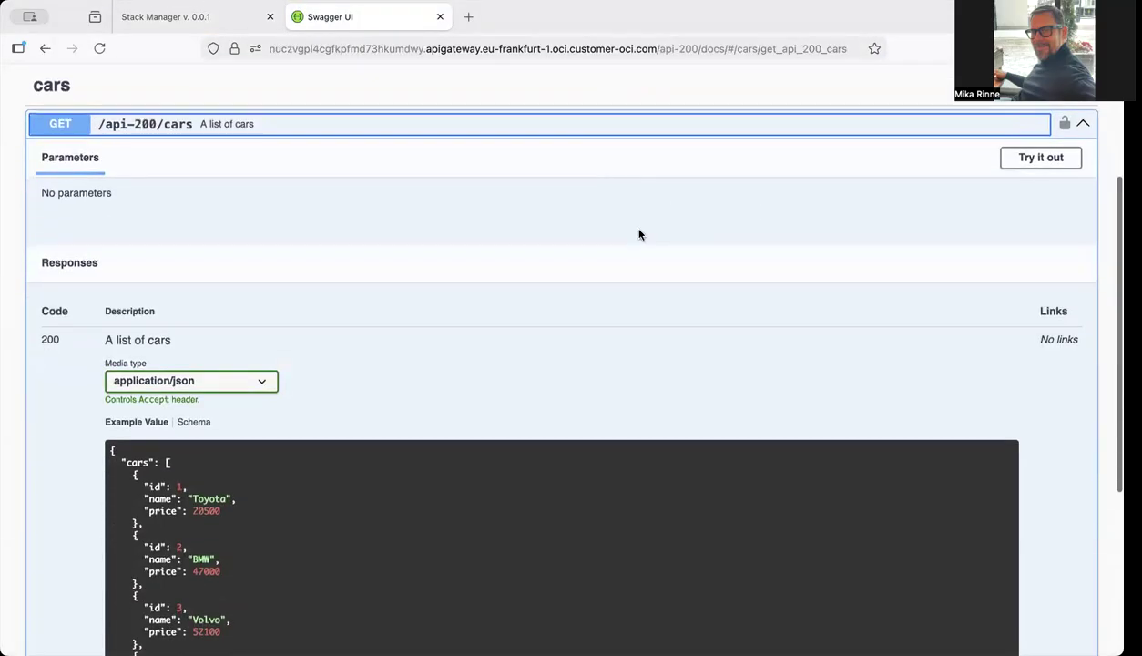
{"action": "left_click", "coordinate": [1030, 158]}
{"action": "left_click", "coordinate": [522, 244]}
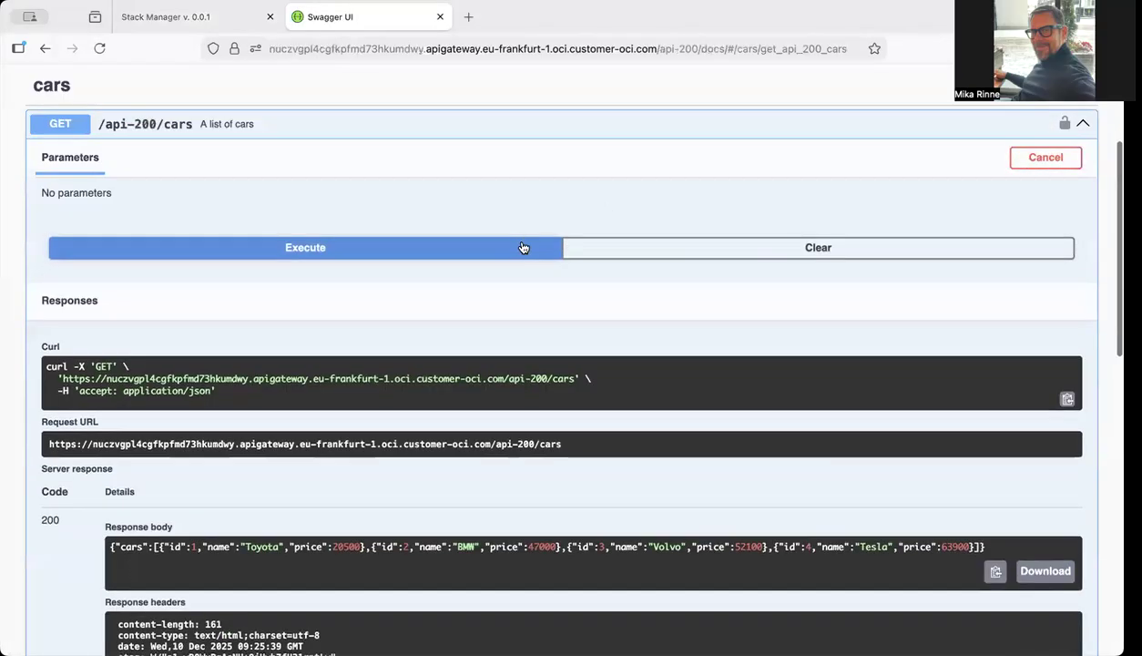
{"action": "scroll", "coordinate": [522, 244], "scroll_direction": "down", "scroll_amount": 4}
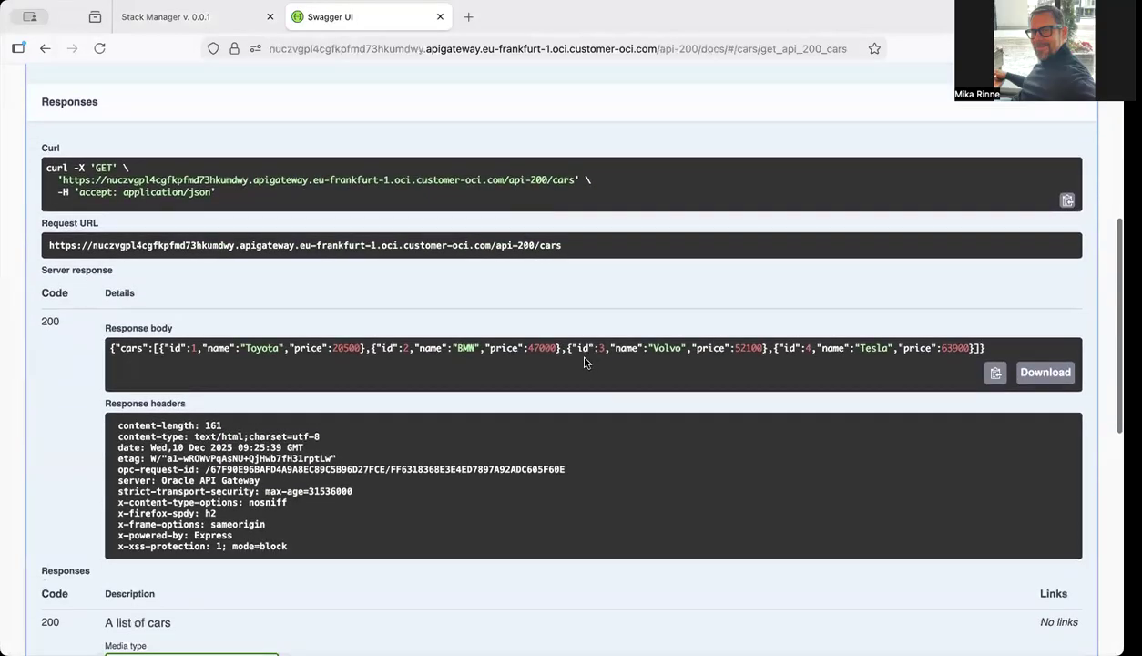
{"action": "scroll", "coordinate": [584, 362], "scroll_direction": "up", "scroll_amount": 9}
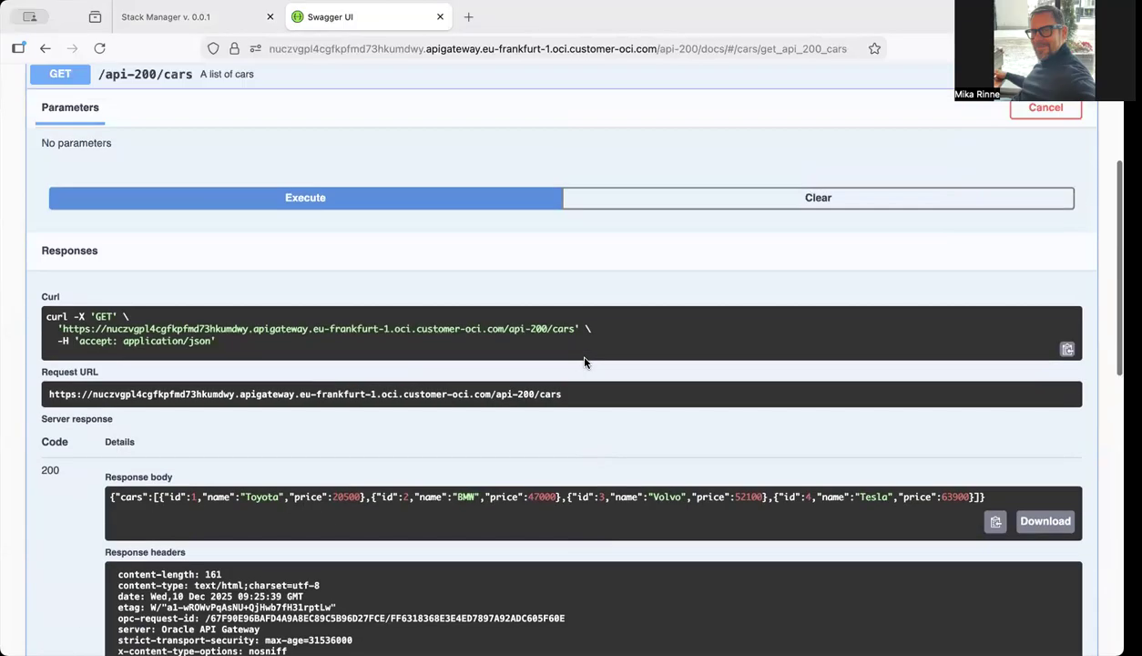
Replace the path in the gateway address with /api-100/ and load it
{"action": "left_click", "coordinate": [658, 50]}
{"action": "left_click", "coordinate": [681, 50]}
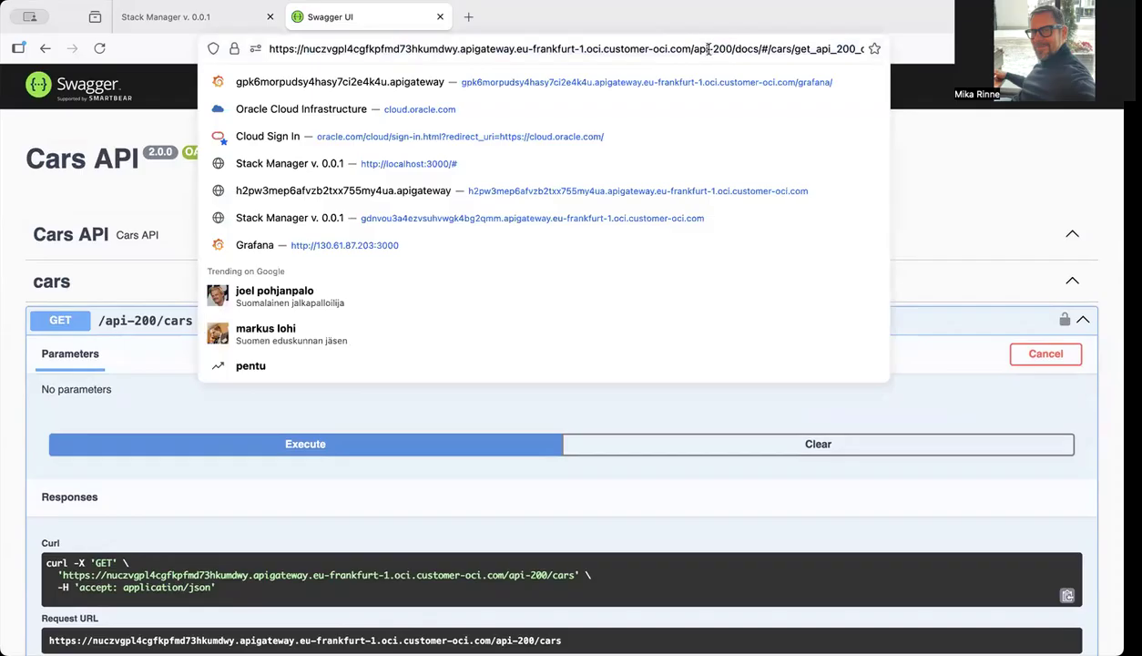
{"action": "left_click_drag", "start_coordinate": [713, 48], "coordinate": [859, 46]}
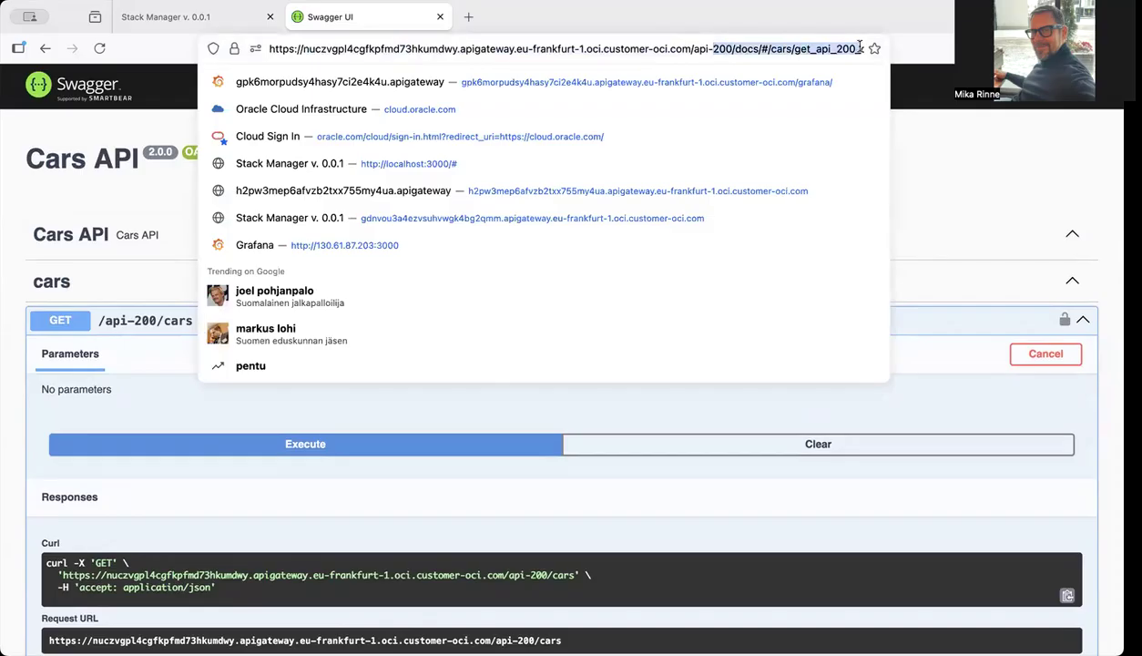
{"action": "key", "text": "BackSpace"}
{"action": "key", "text": "Delete"}
{"action": "key", "text": "Delete"}
{"action": "key", "text": "Delete"}
{"action": "key", "text": "Delete"}
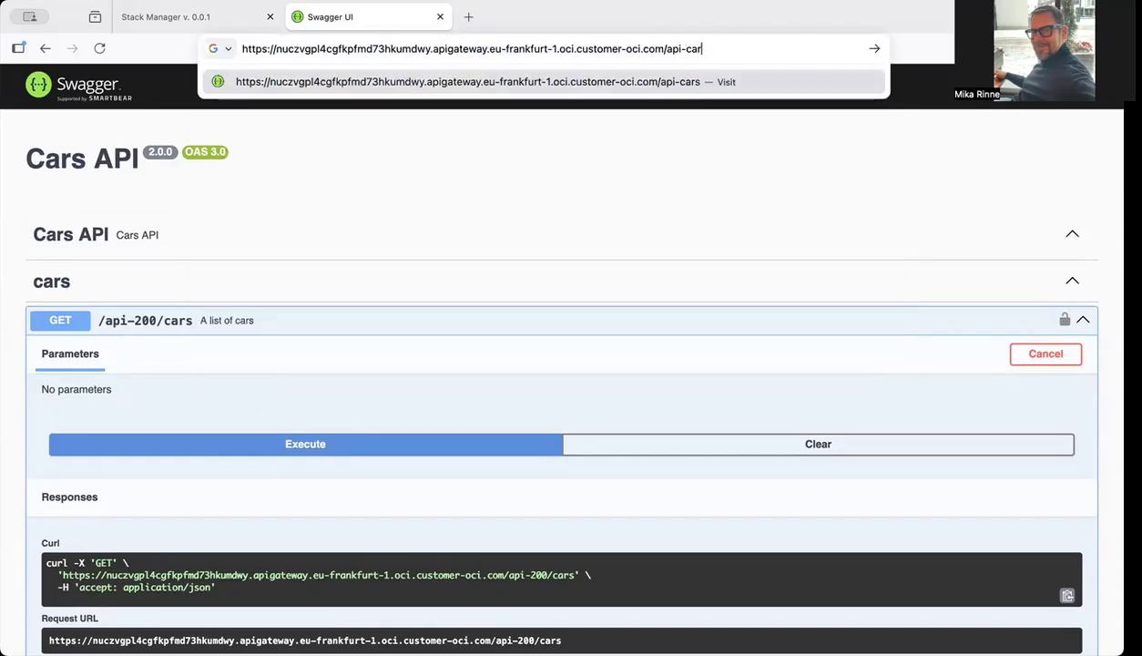
{"action": "type", "text": "100/"}
{"action": "key", "text": "Return"}
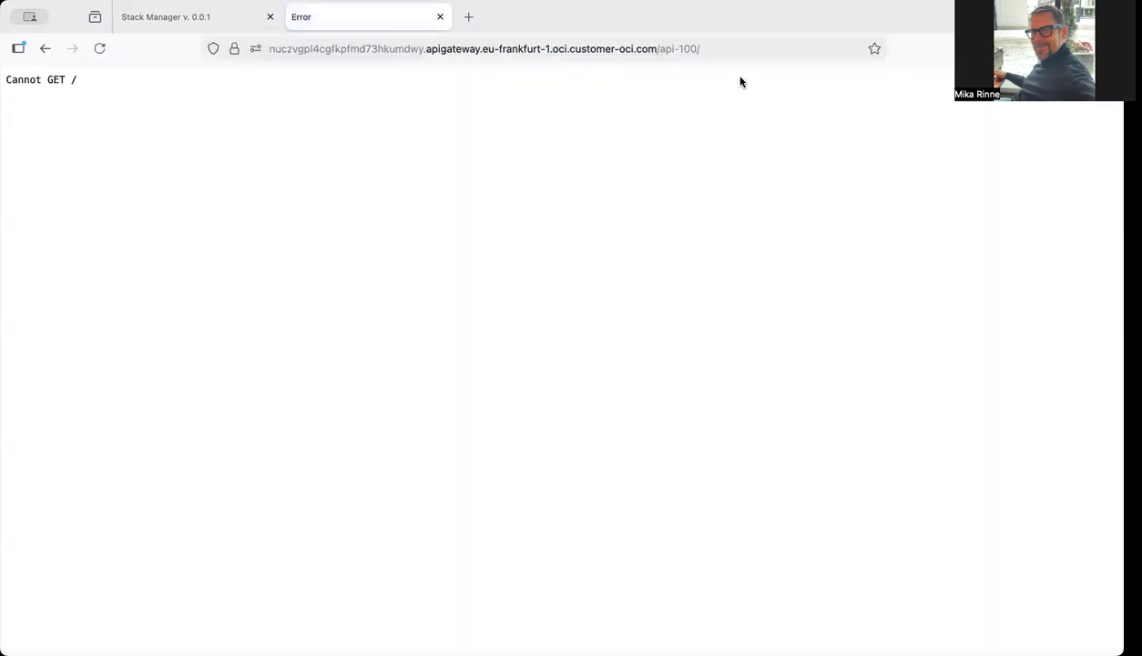
Remove the trailing slash from the gateway address and load the /api-100 path
{"action": "left_click", "coordinate": [731, 51]}
{"action": "left_click", "coordinate": [742, 51]}
{"action": "key", "text": "BackSpace"}
{"action": "key", "text": "Return"}
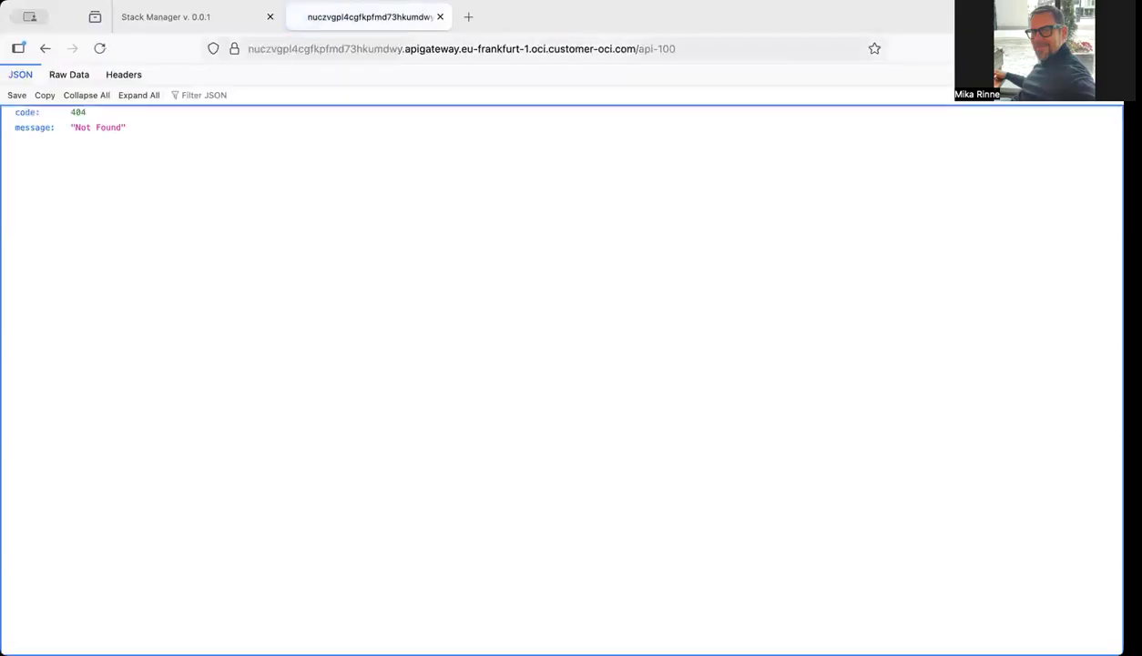
Request the list of cars from the first API version by loading /api-100/cars on the gateway
{"action": "left_click", "coordinate": [703, 42]}
{"action": "left_click", "coordinate": [725, 43]}
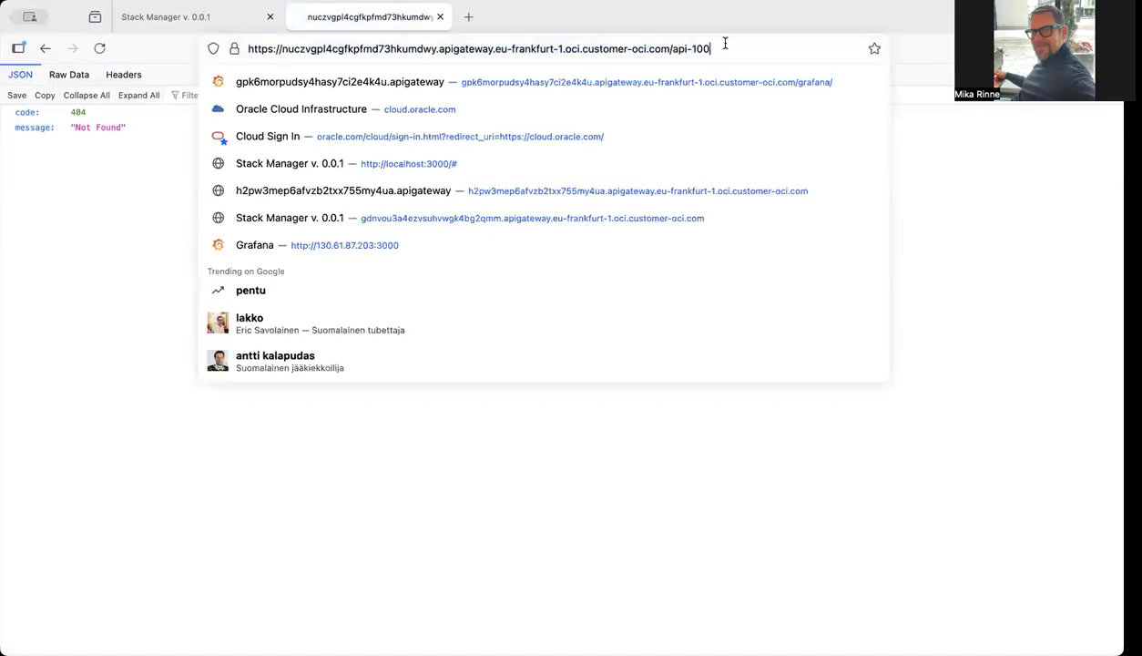
{"action": "type", "text": "/cars"}
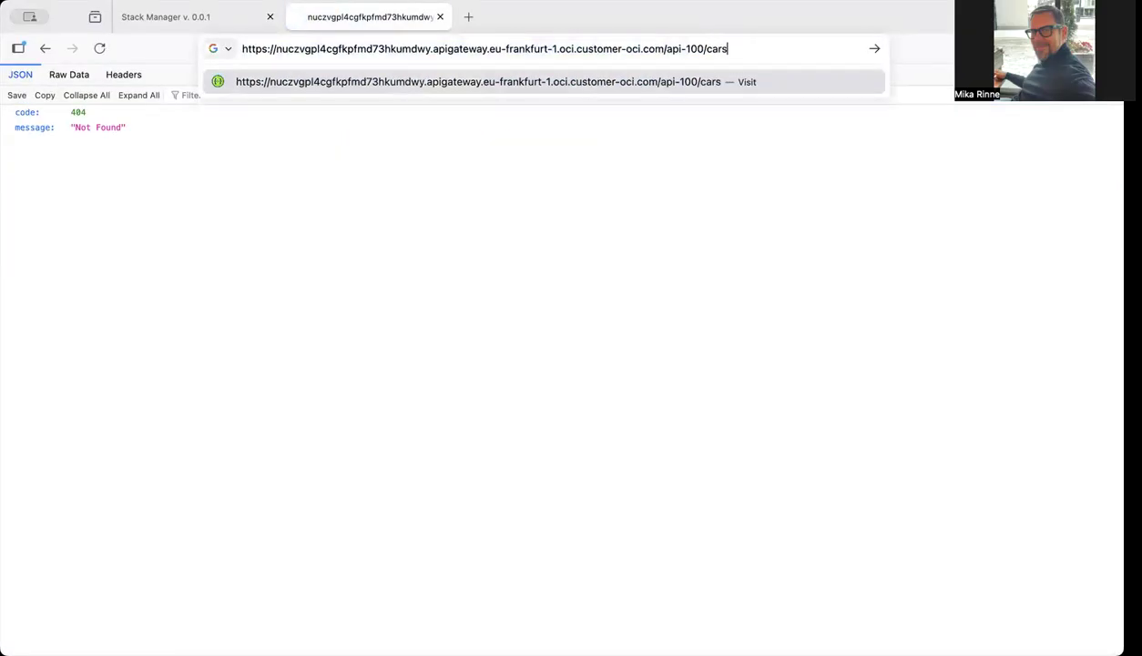
{"action": "key", "text": "Return"}
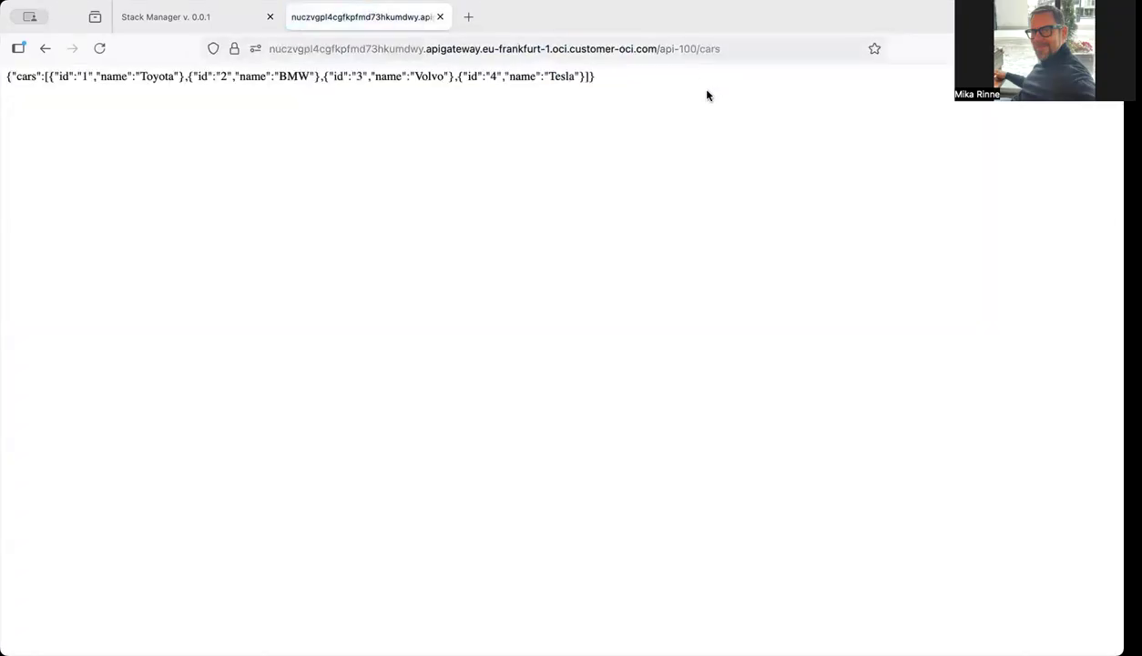
Load /api-200/cars on the gateway to compare its car list with the first version, and close the page
{"action": "left_click", "coordinate": [723, 48]}
{"action": "left_click", "coordinate": [739, 48]}
{"action": "key", "text": "Left"}
{"action": "key", "text": "Left"}
{"action": "key", "text": "Left"}
{"action": "key", "text": "Left"}
{"action": "key", "text": "Left"}
{"action": "key", "text": "BackSpace"}
{"action": "type", "text": "2"}
{"action": "key", "text": "Return"}
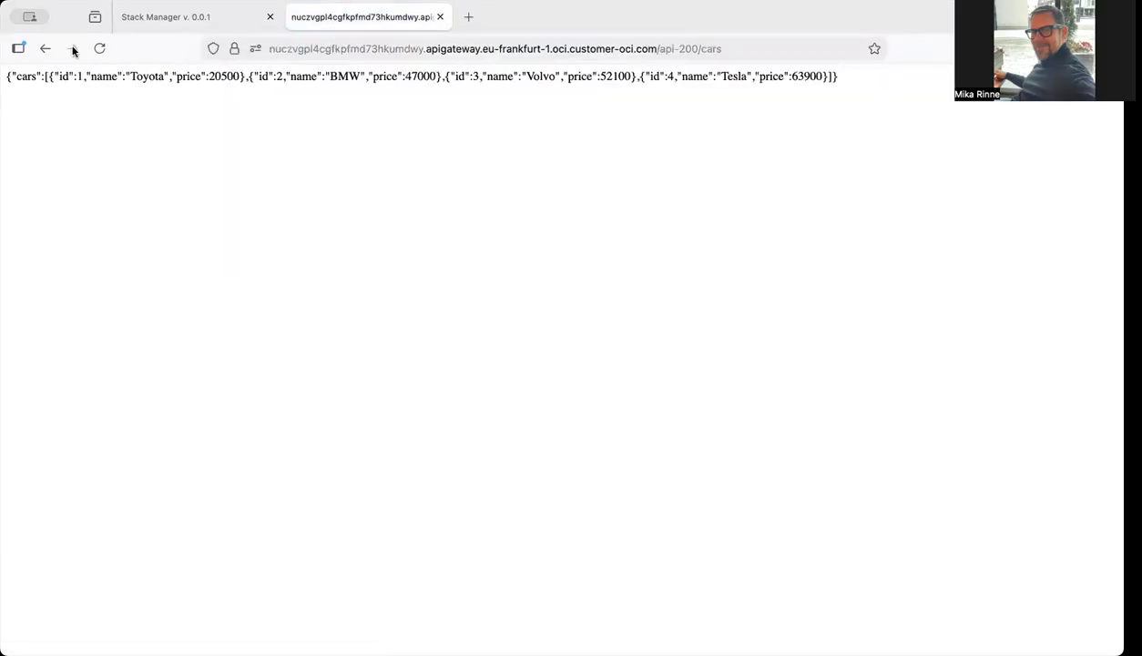
{"action": "left_click", "coordinate": [440, 17]}
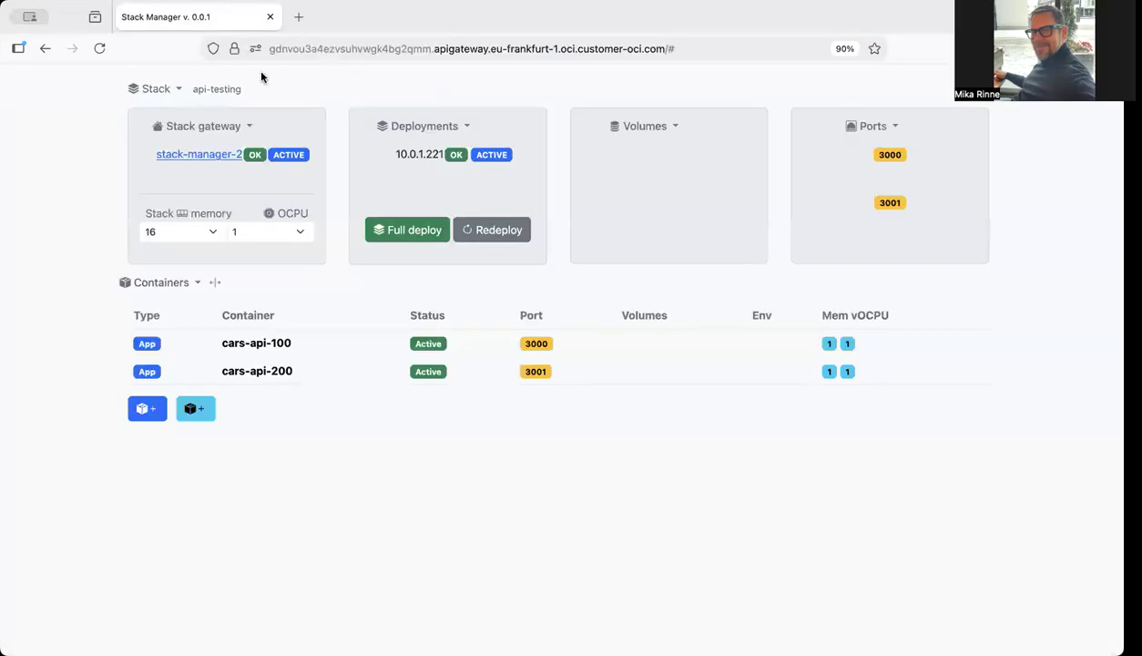
Reopen the gateway's Swagger docs and execute the GET /api-200/car/{id} endpoint with car id 2
{"action": "left_click", "coordinate": [205, 155]}
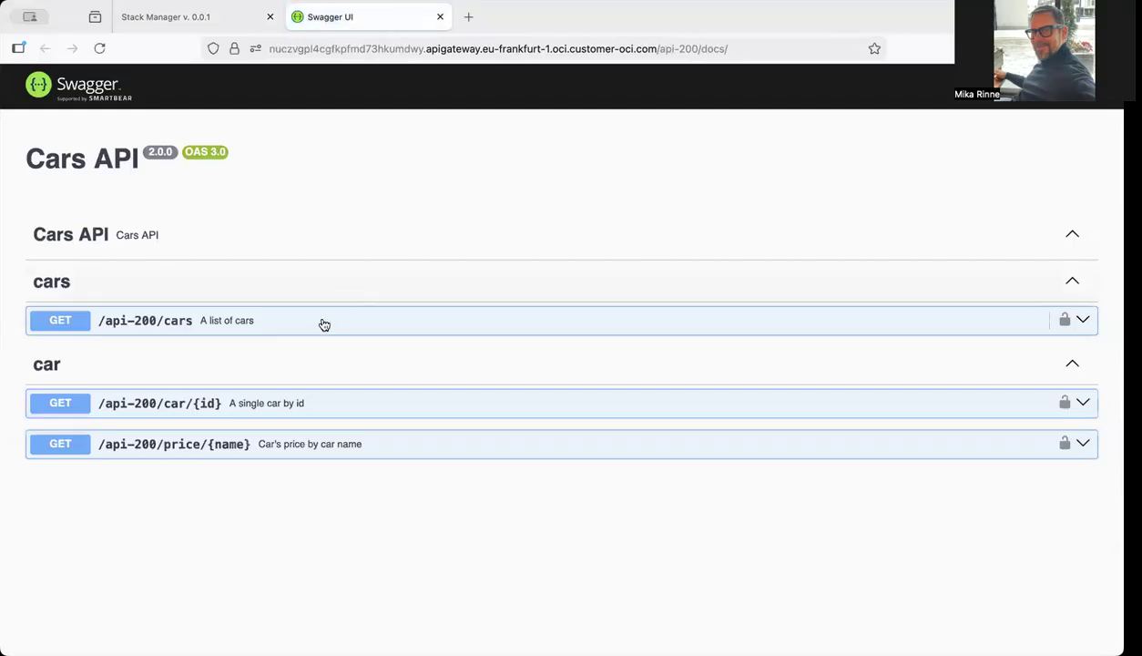
{"action": "left_click", "coordinate": [287, 402]}
{"action": "scroll", "coordinate": [325, 332], "scroll_direction": "down", "scroll_amount": 3}
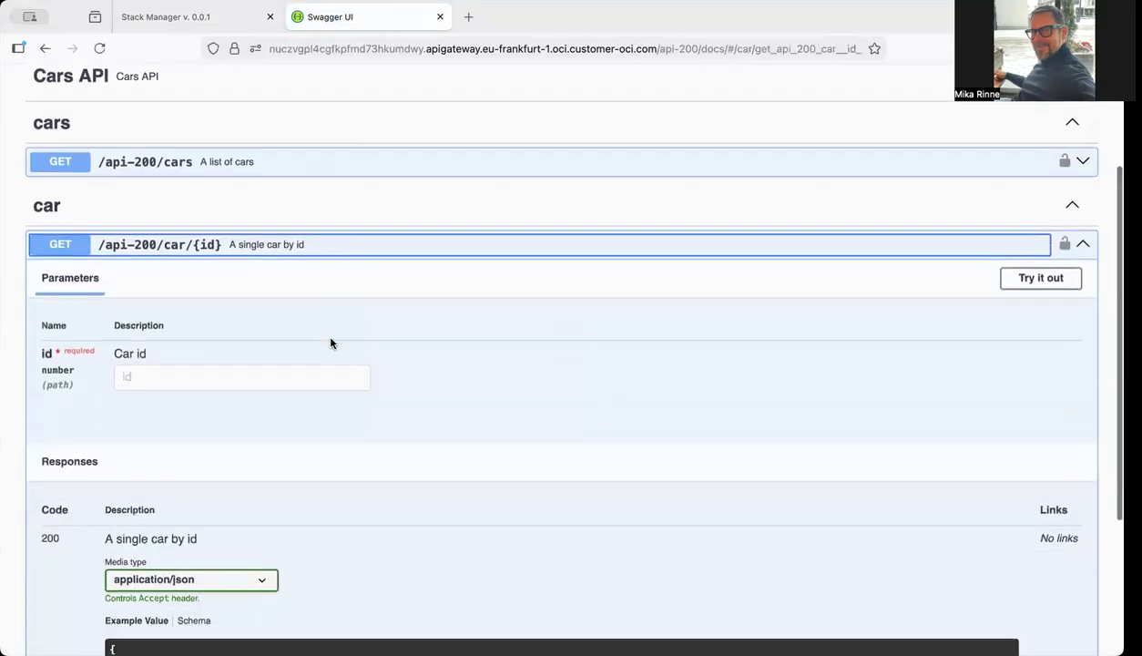
{"action": "left_click", "coordinate": [1037, 278]}
{"action": "left_click", "coordinate": [281, 373]}
{"action": "type", "text": "2"}
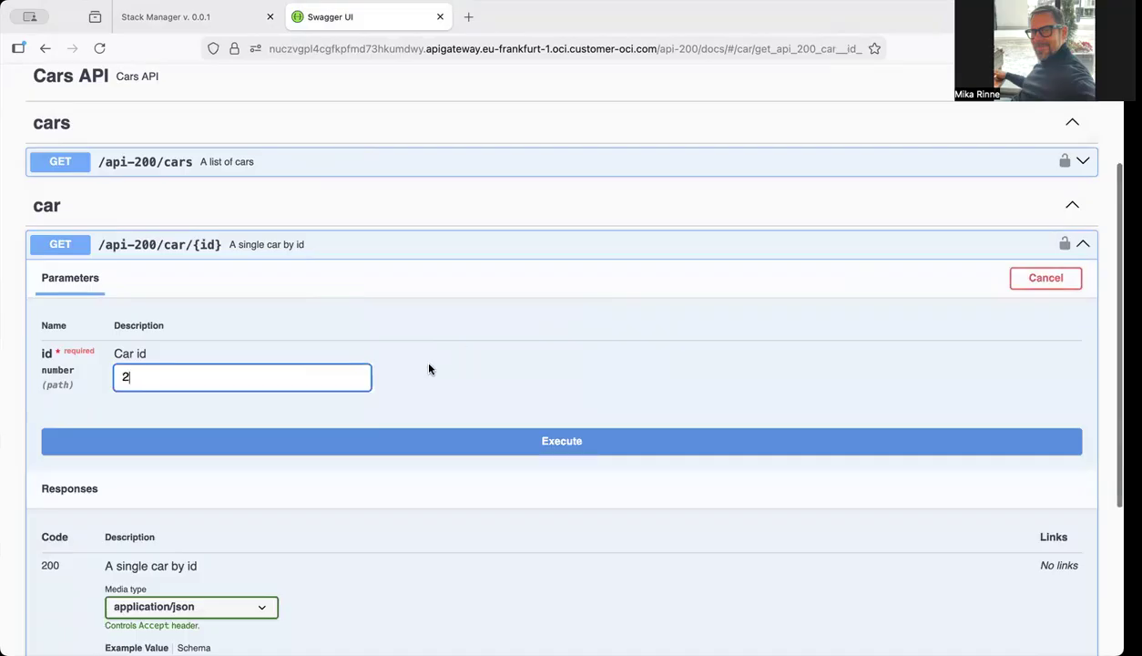
{"action": "left_click", "coordinate": [357, 441]}
{"action": "scroll", "coordinate": [437, 356], "scroll_direction": "down", "scroll_amount": 2}
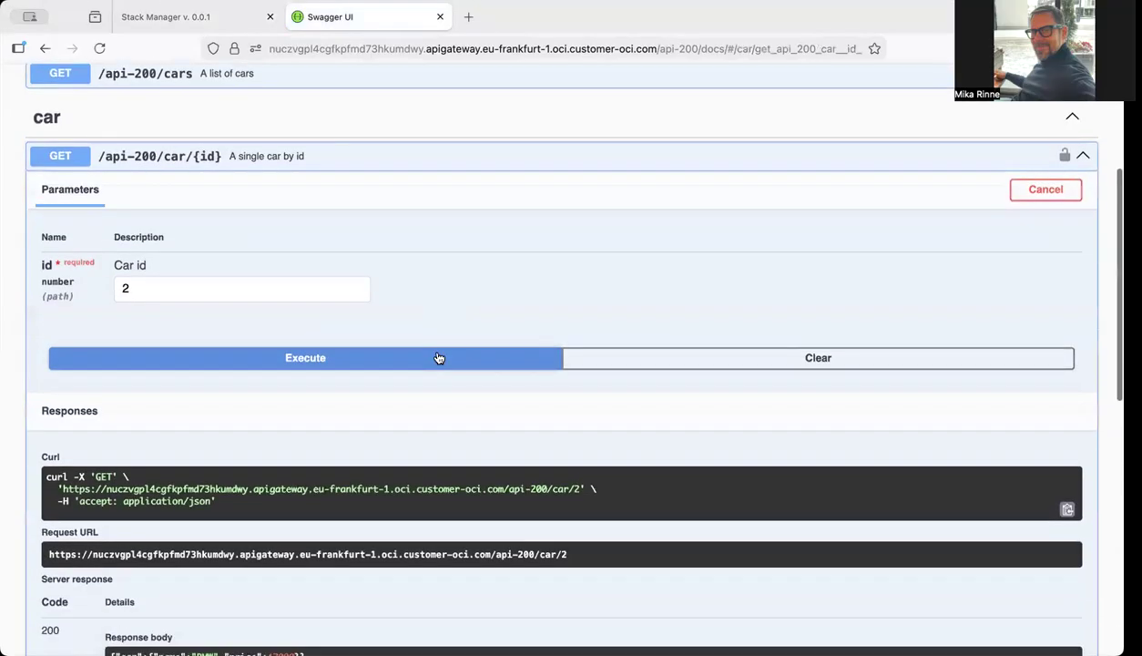
{"action": "scroll", "coordinate": [437, 356], "scroll_direction": "down", "scroll_amount": 1}
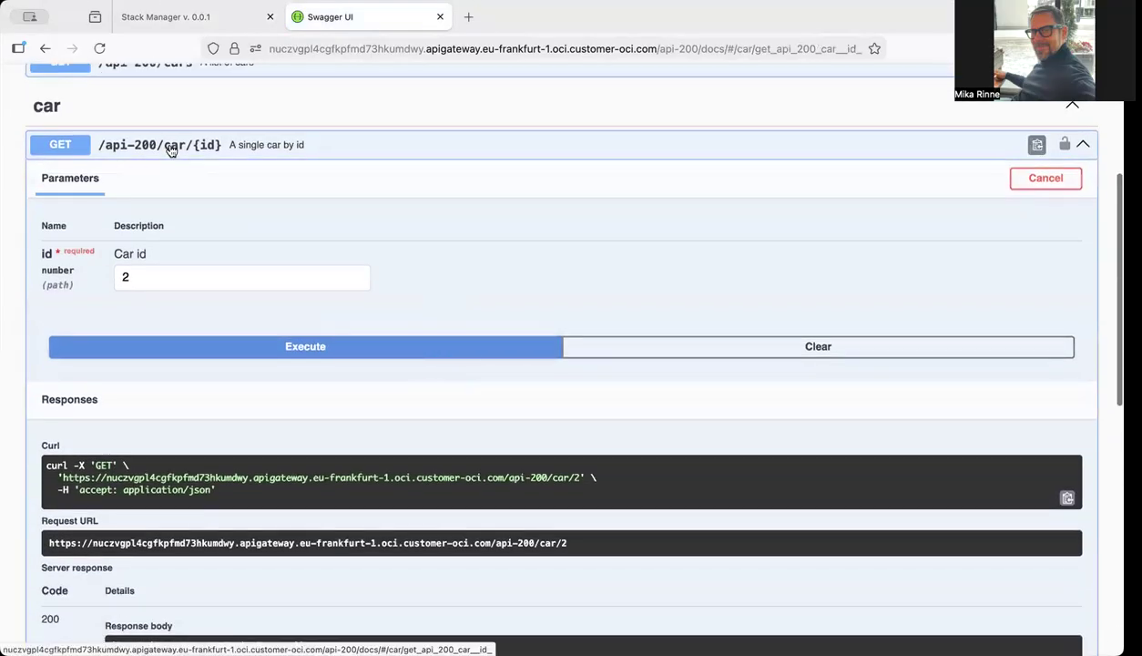
{"action": "scroll", "coordinate": [168, 157], "scroll_direction": "up", "scroll_amount": 5}
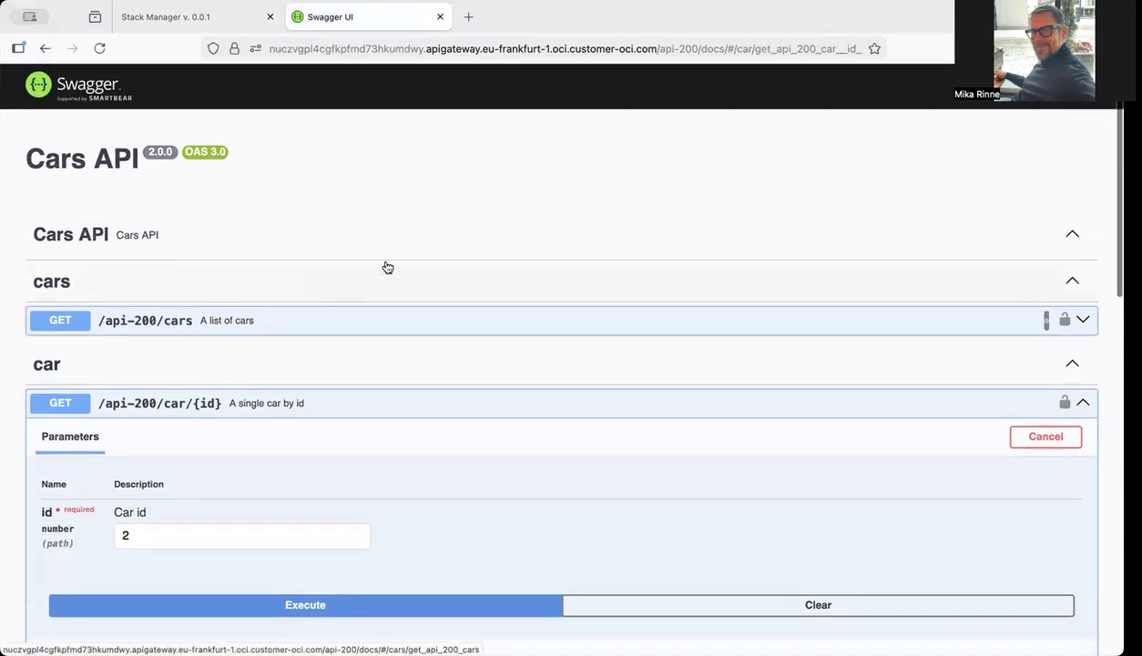